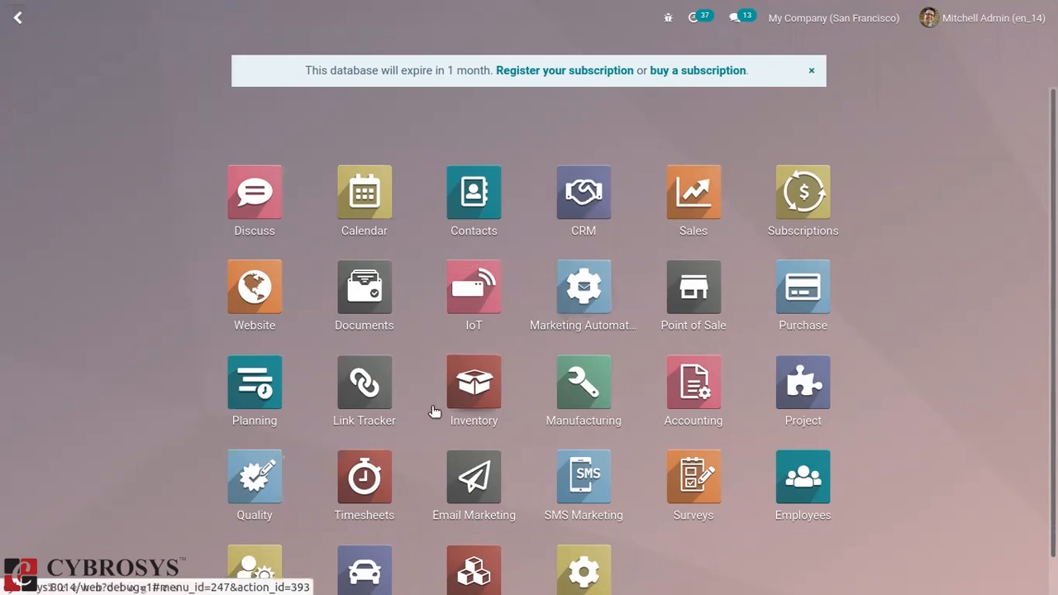
# Step: Open the Inventory settings and check the Storage Locations and Multi-Step Routes options under Warehouse
pyautogui.click(479, 403)
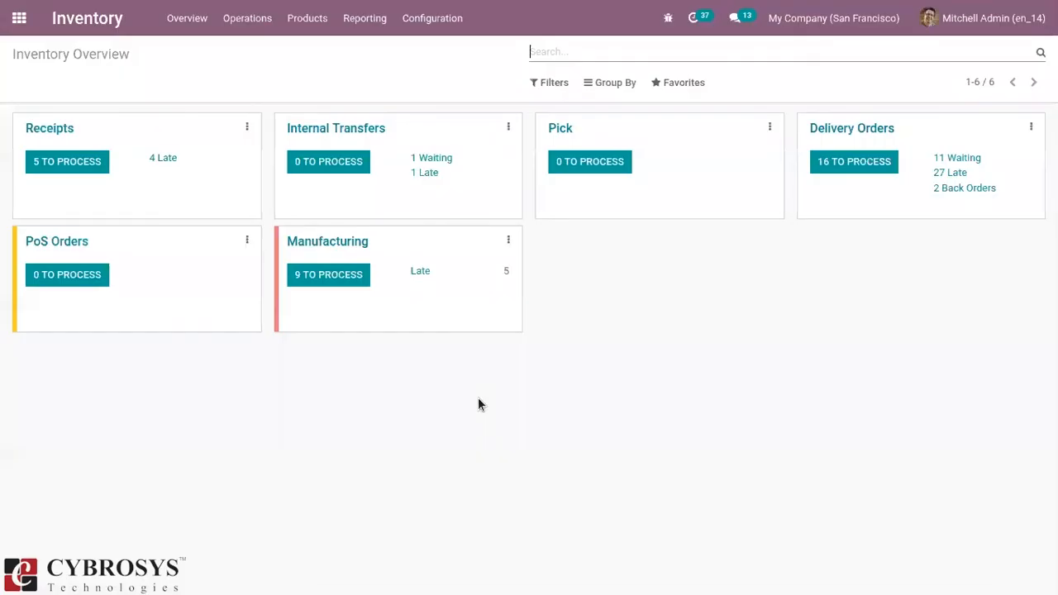
pyautogui.click(433, 14)
pyautogui.click(453, 53)
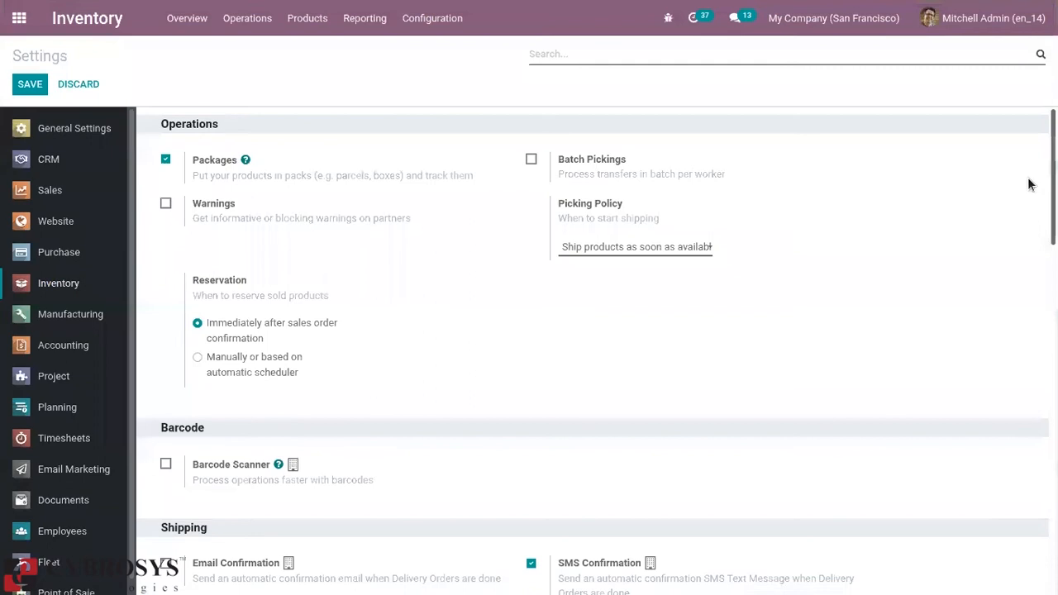
pyautogui.scroll(-7, 592, 351)
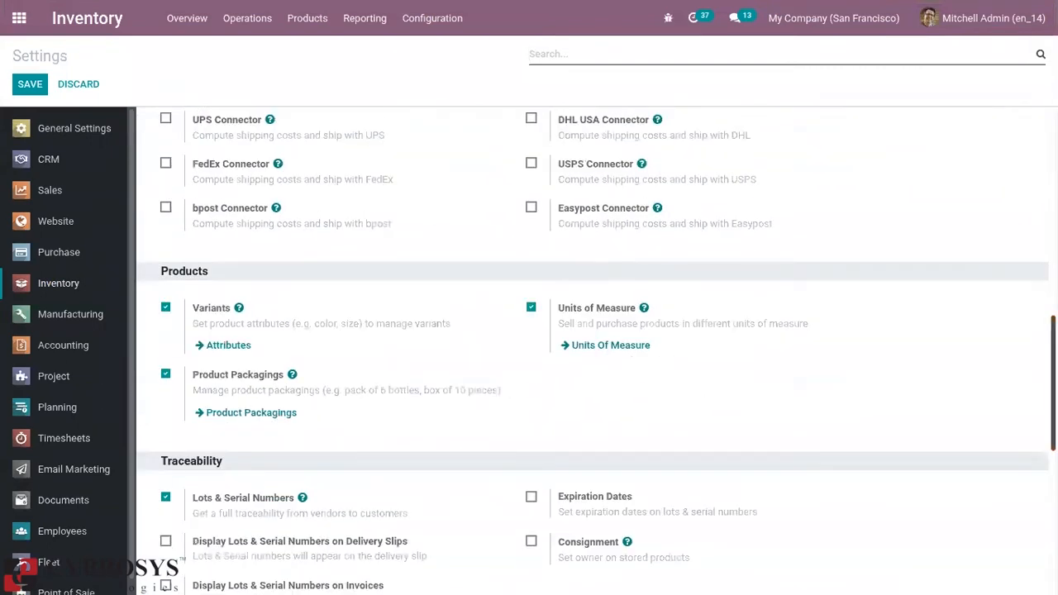
pyautogui.scroll(-5, 592, 352)
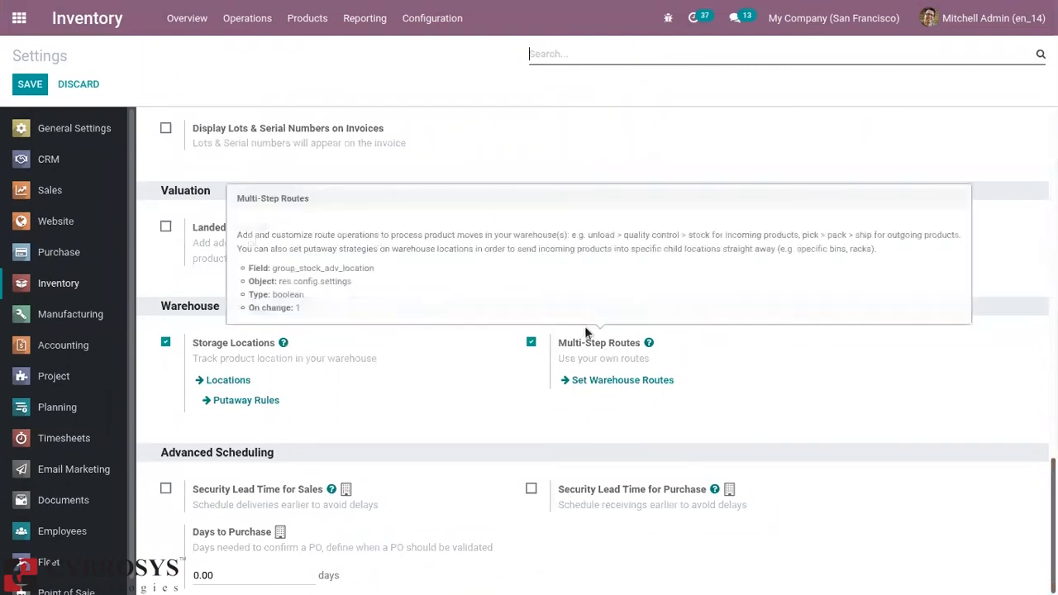
pyautogui.moveTo(622, 352)
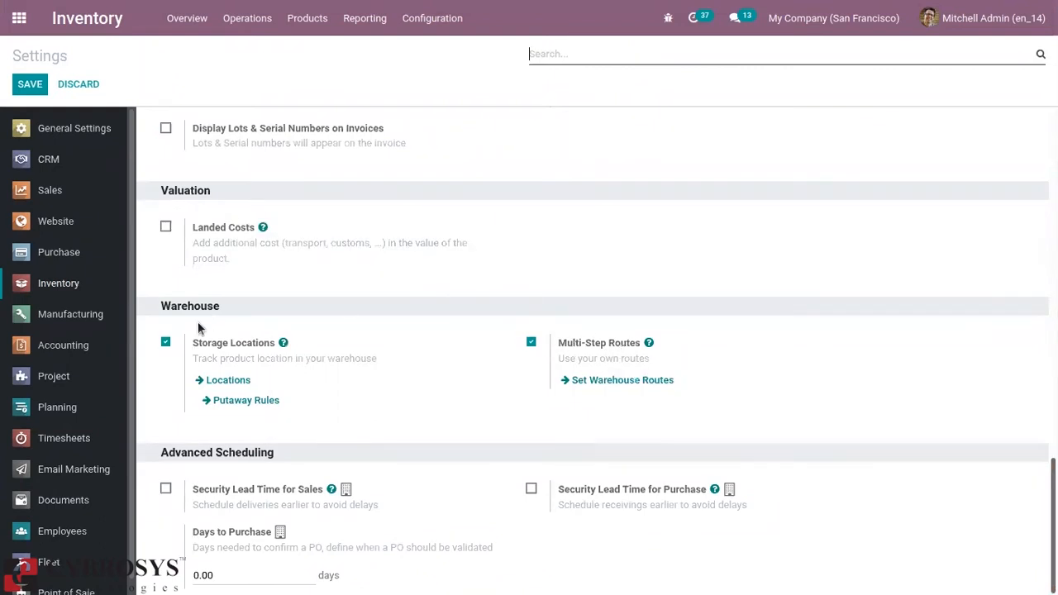
pyautogui.moveTo(244, 350)
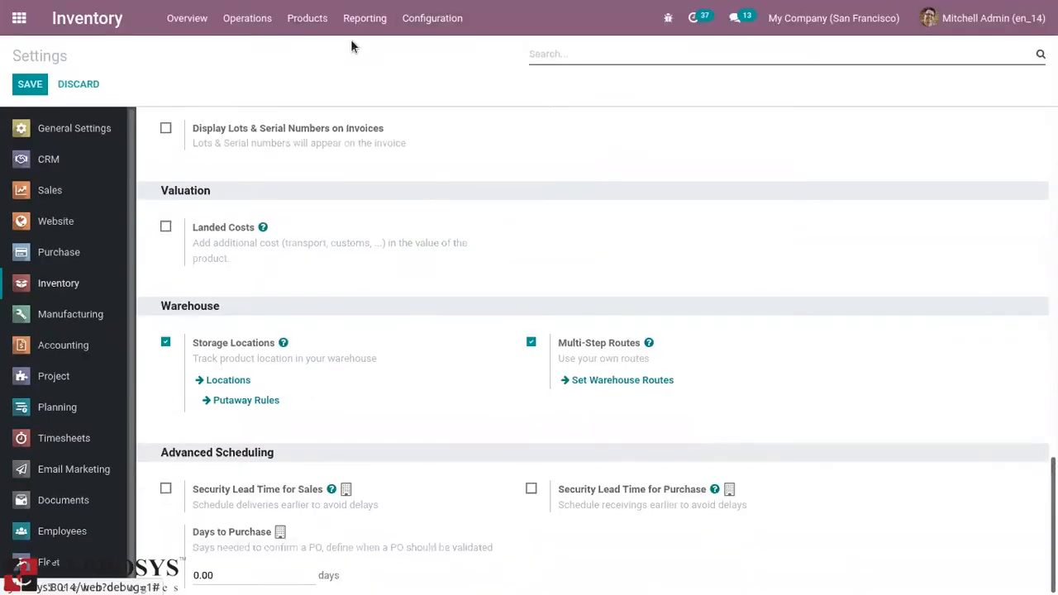
# Step: Open the San Francisco warehouse for editing, review its incoming and outgoing shipment options, and save the record
pyautogui.click(439, 12)
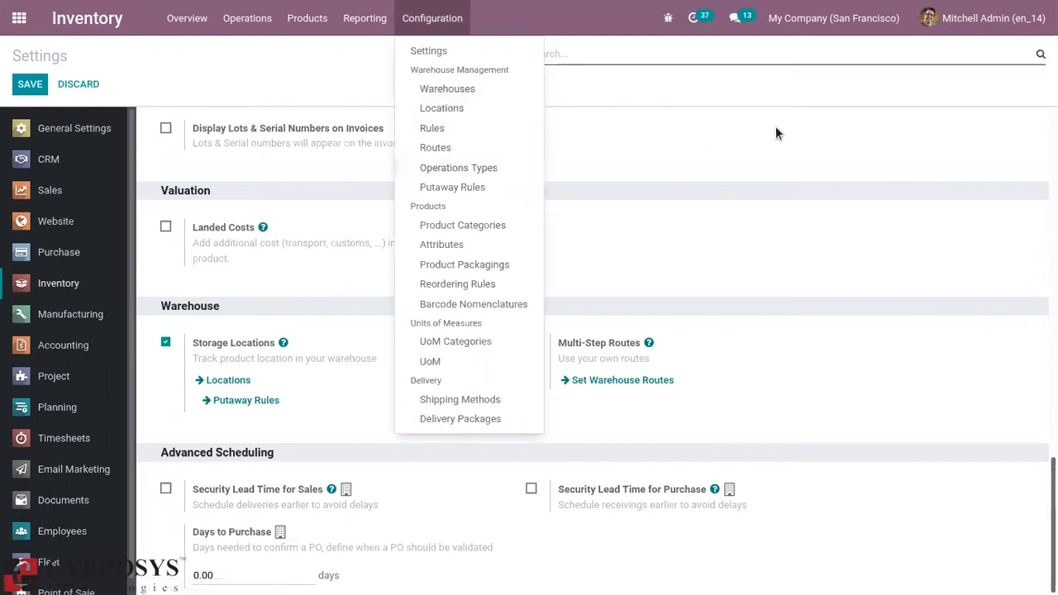
pyautogui.click(470, 89)
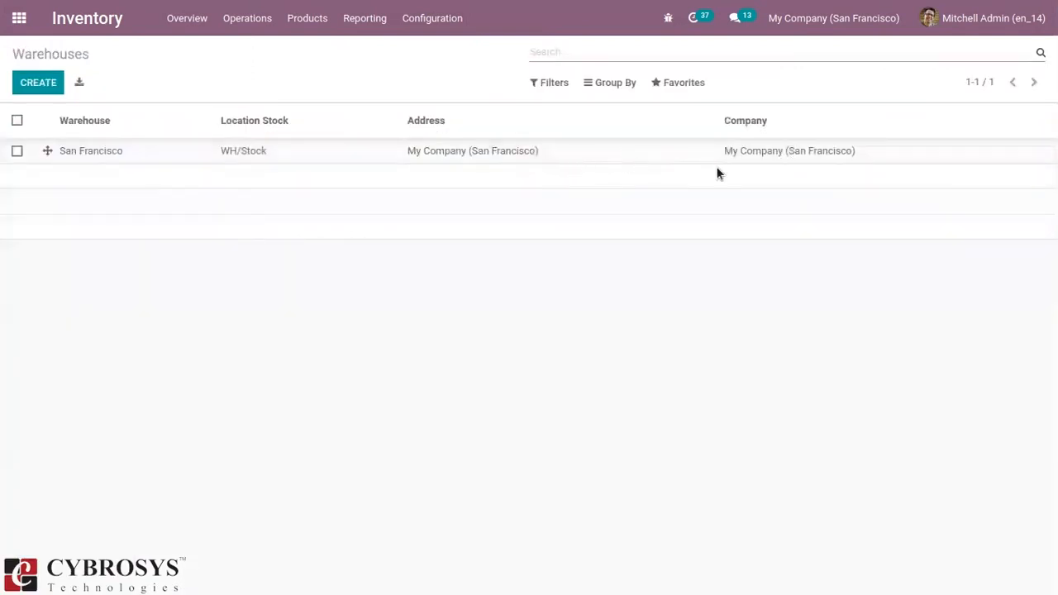
pyautogui.click(122, 157)
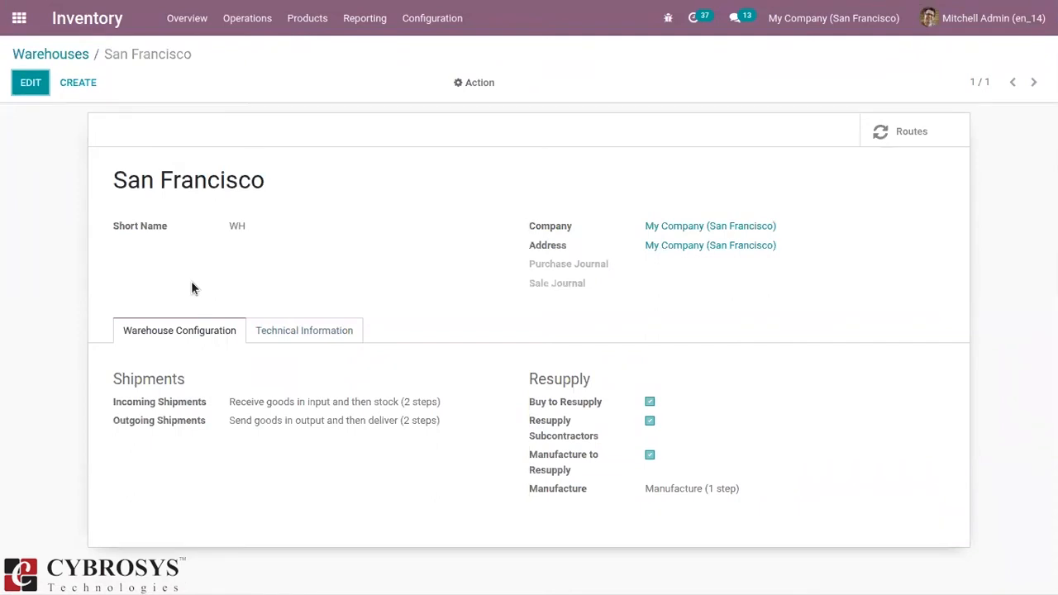
pyautogui.click(30, 80)
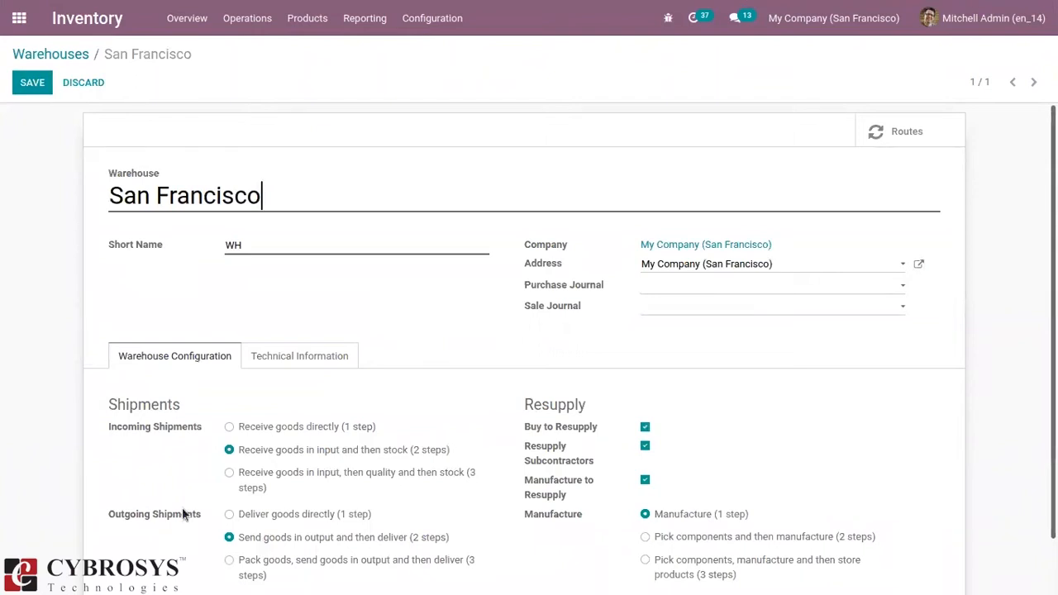
pyautogui.click(42, 85)
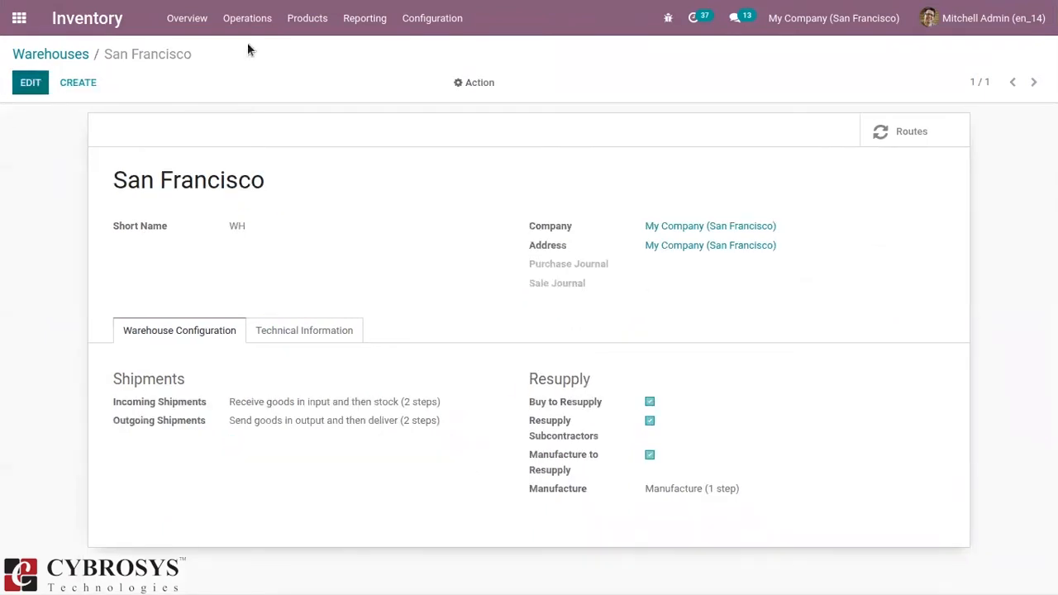
# Step: Open the San Francisco: Cross-Dock route and examine the source and destination locations of its rules
pyautogui.click(430, 28)
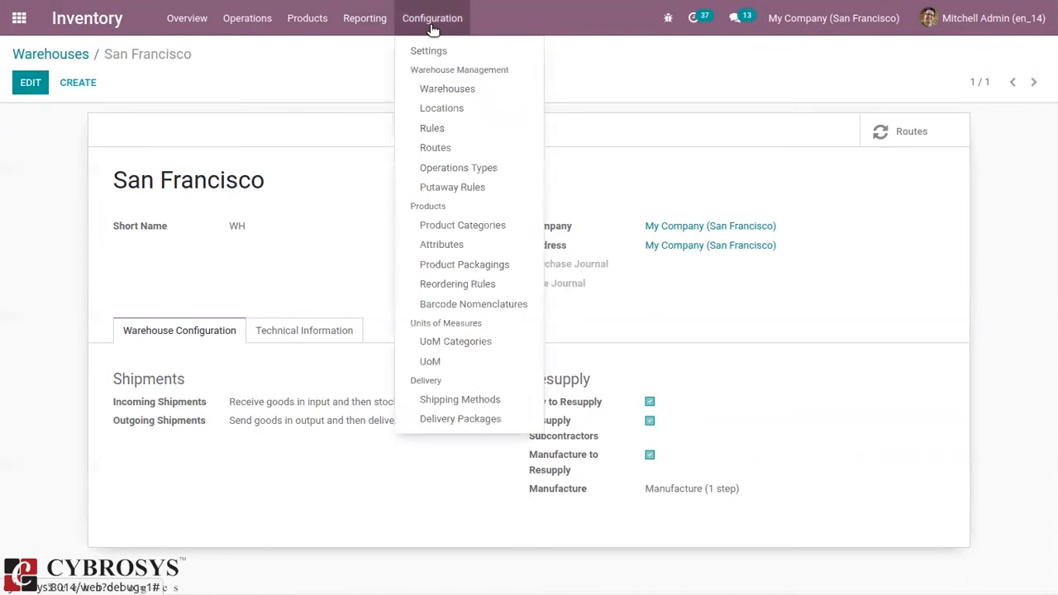
pyautogui.click(464, 151)
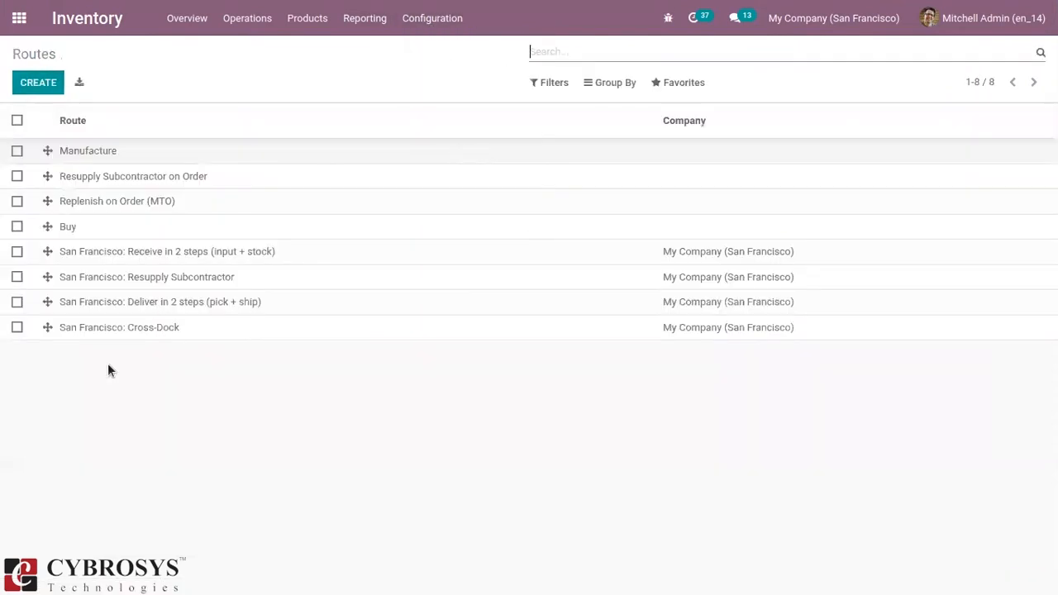
pyautogui.click(217, 327)
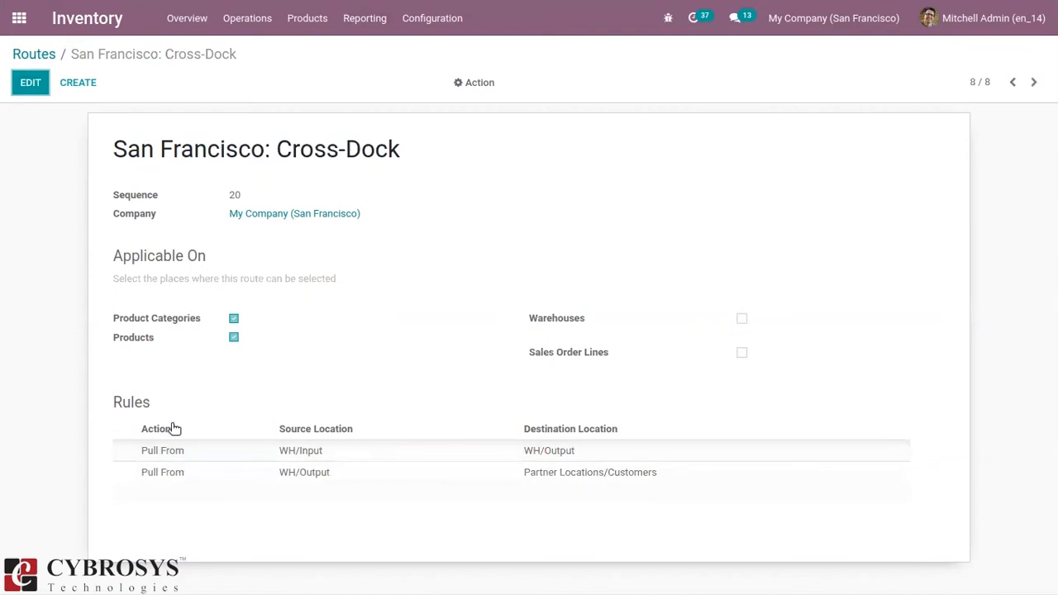
pyautogui.moveTo(174, 456)
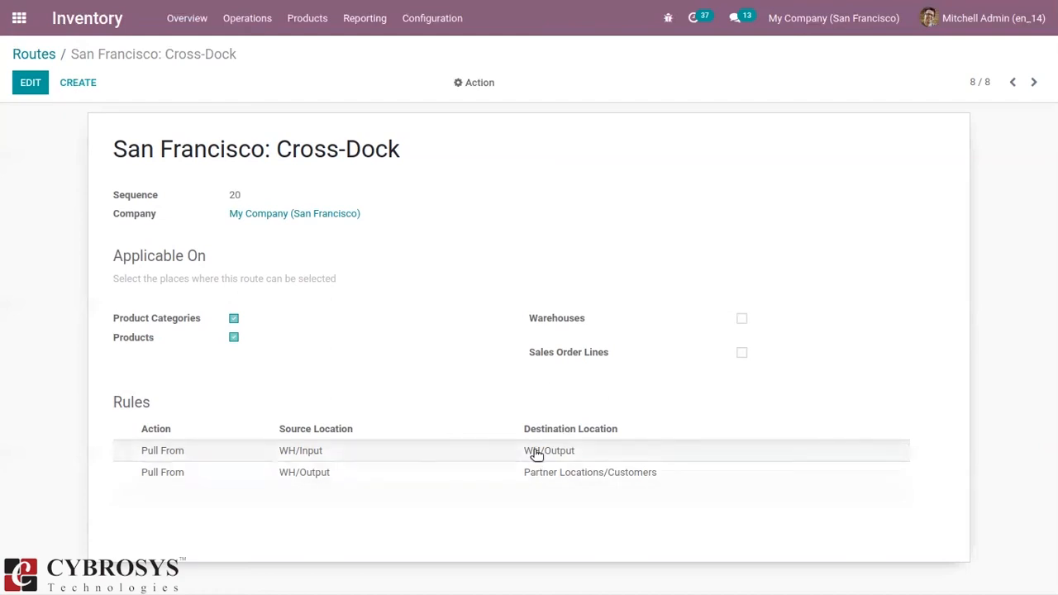
pyautogui.moveTo(535, 454)
# Step: Open the Buy route, examine its rule's destination location, and return to the routes list
pyautogui.click(48, 54)
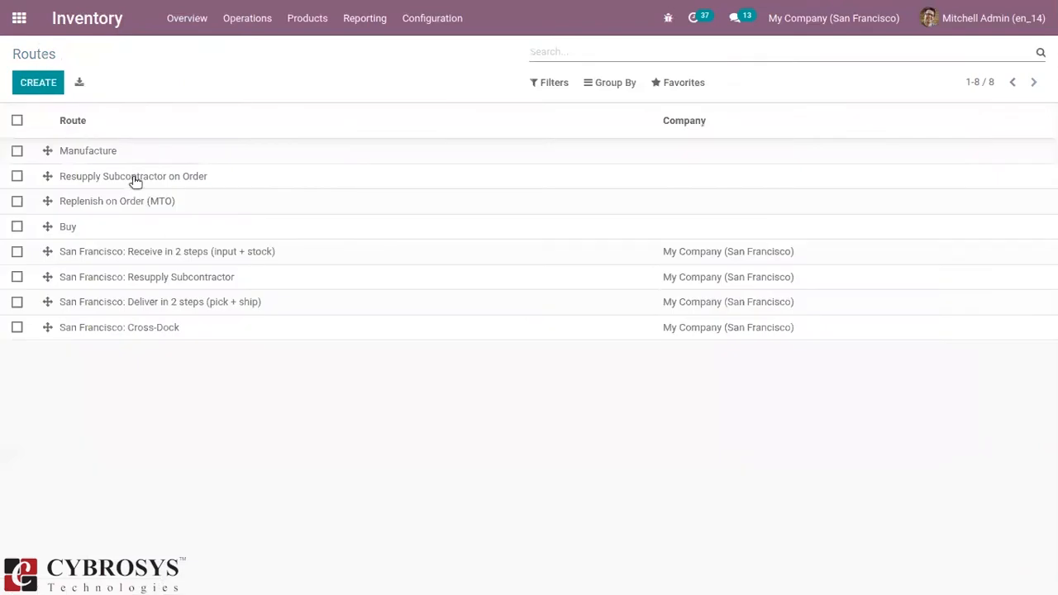
pyautogui.click(83, 227)
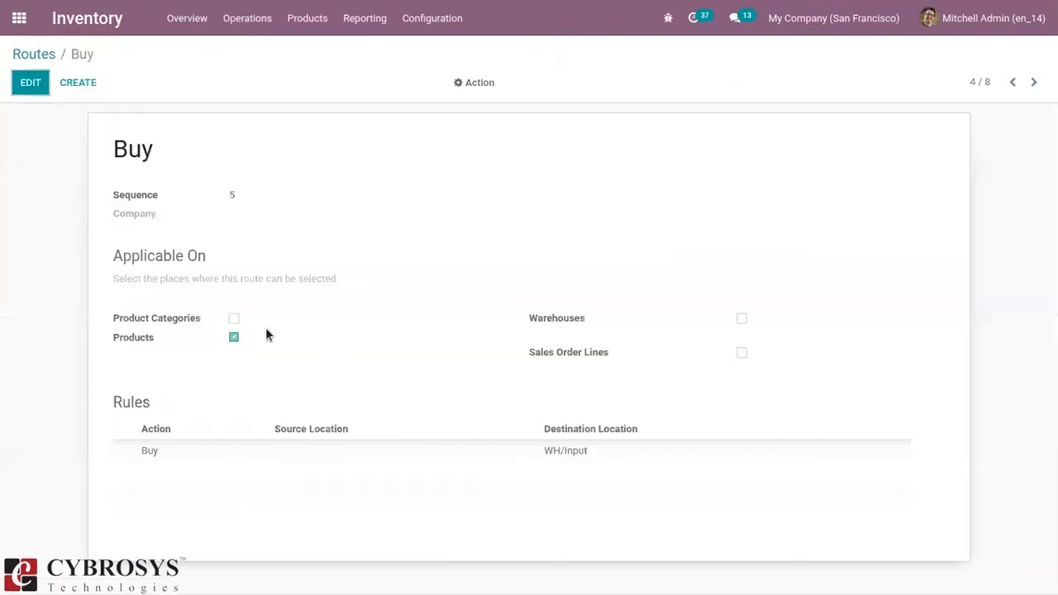
pyautogui.moveTo(591, 453)
pyautogui.click(36, 56)
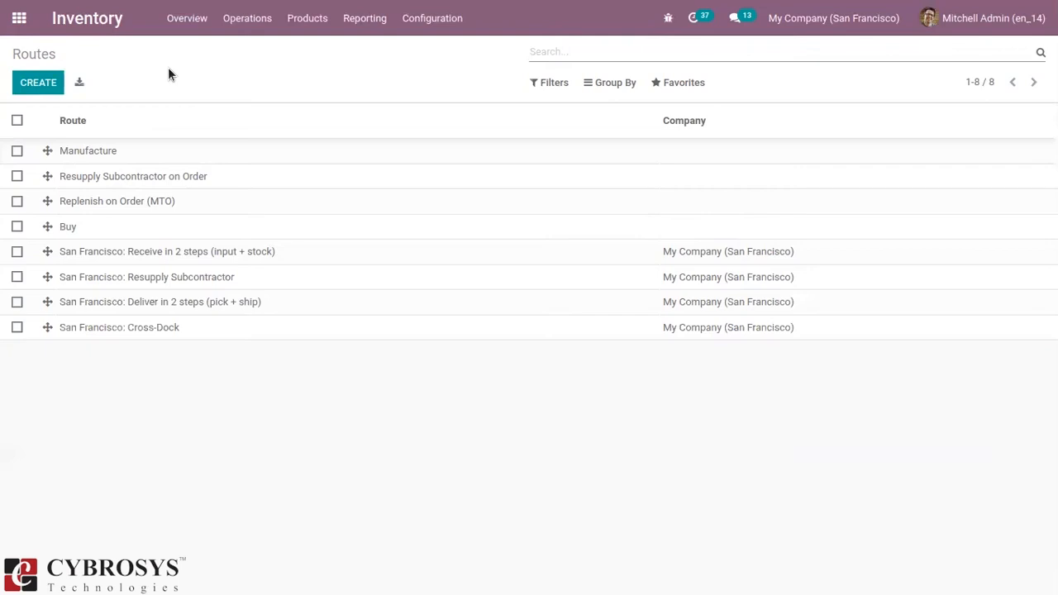
# Step: Open the Desk Combination product, review its inventory routes and purchase vendor in edit mode, and save the product
pyautogui.click(439, 24)
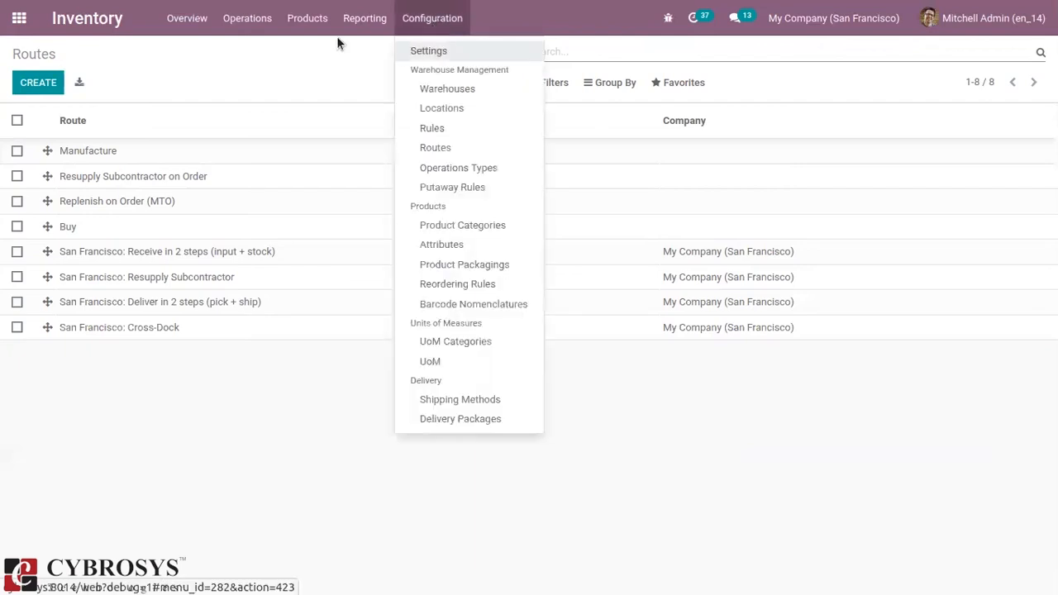
pyautogui.click(315, 21)
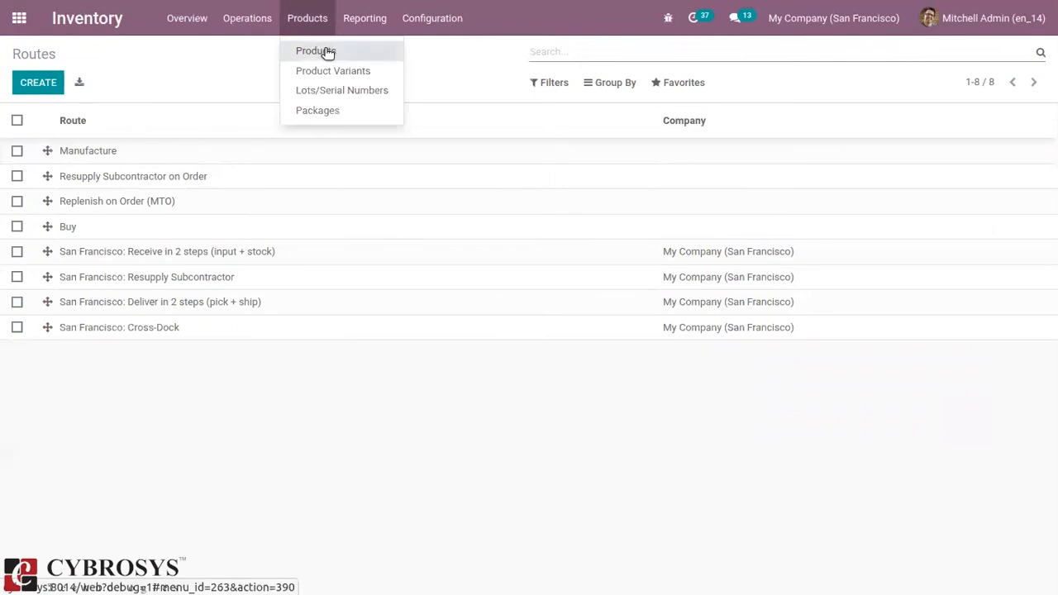
pyautogui.click(325, 51)
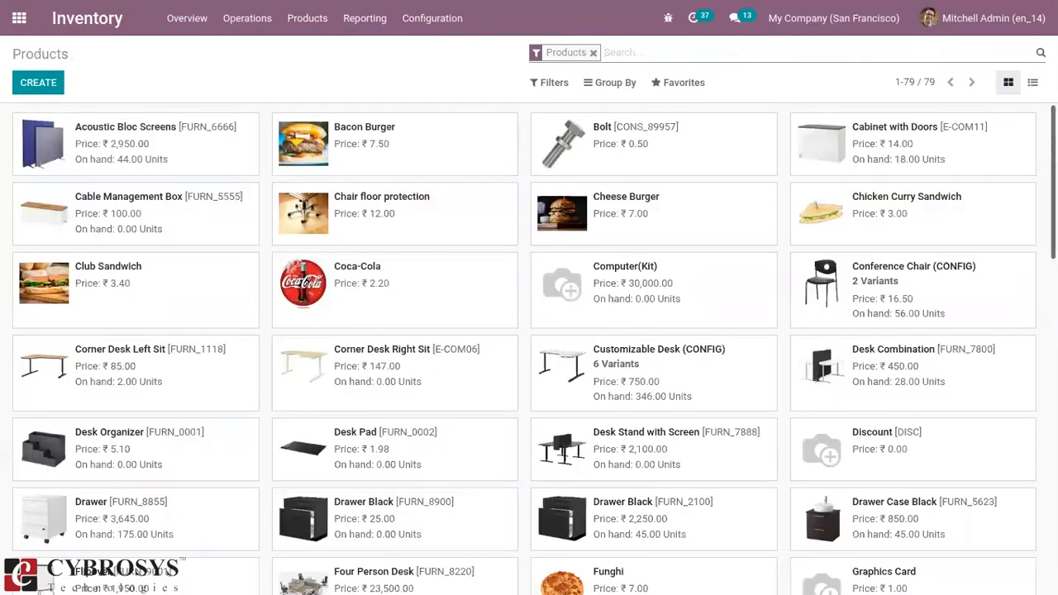
pyautogui.click(947, 378)
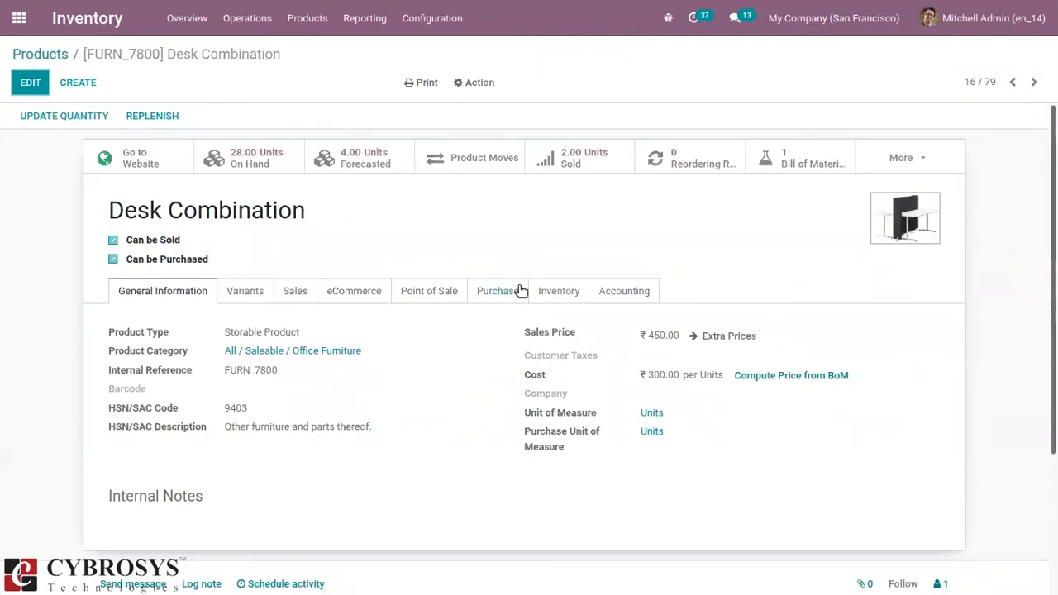
pyautogui.click(556, 294)
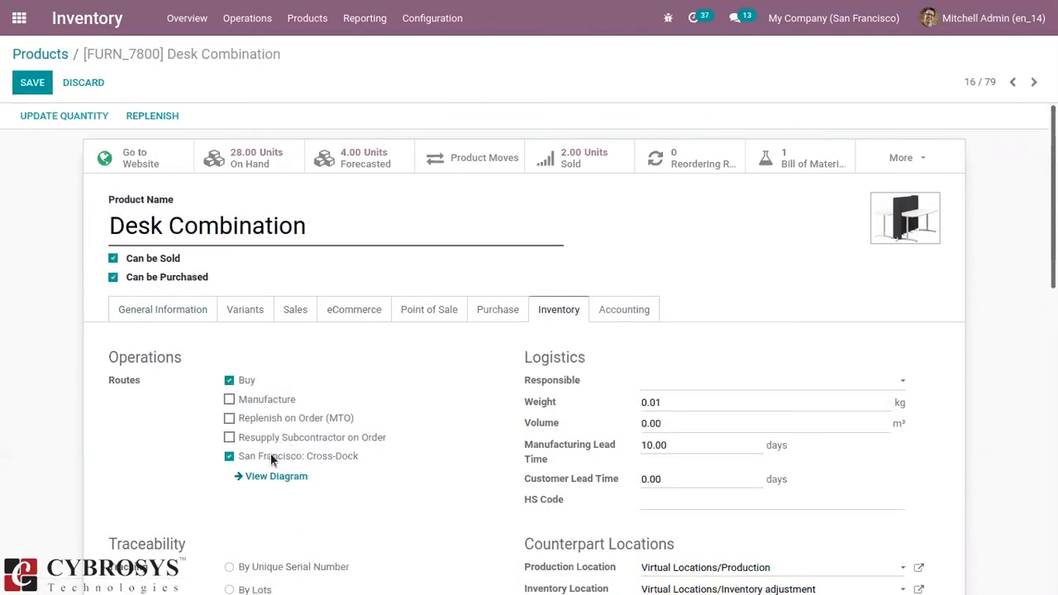
pyautogui.click(497, 311)
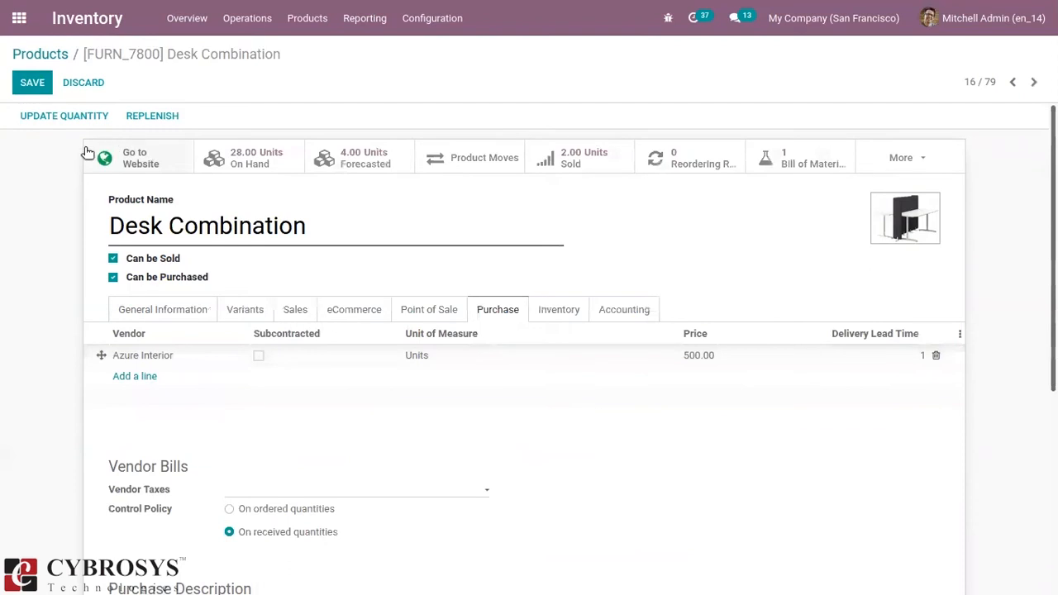
pyautogui.click(35, 87)
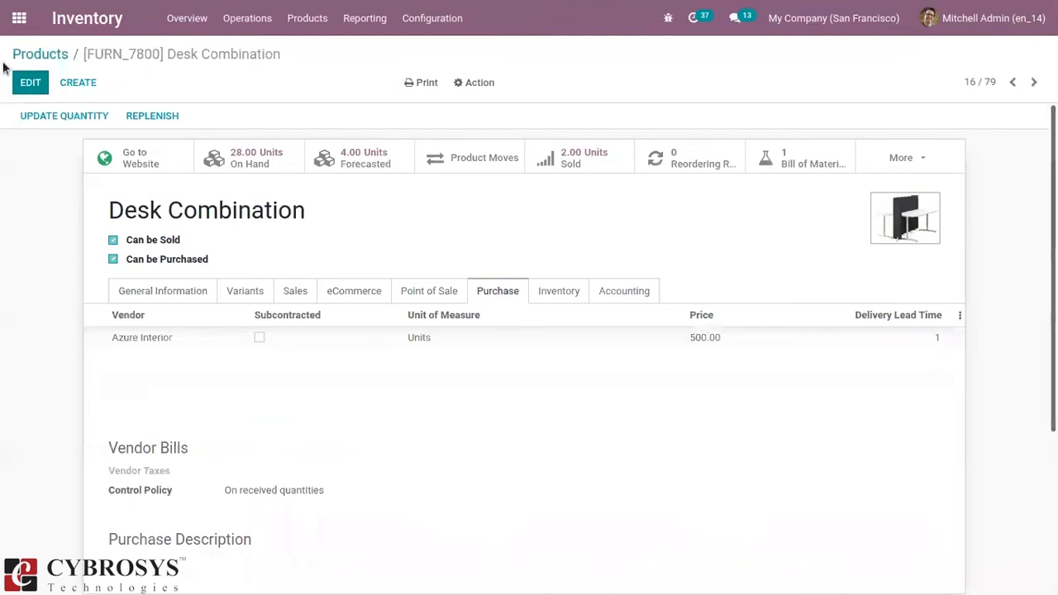
# Step: Switch to the Sales app and create a new sales order for the customer Gemini Furniture
pyautogui.click(19, 17)
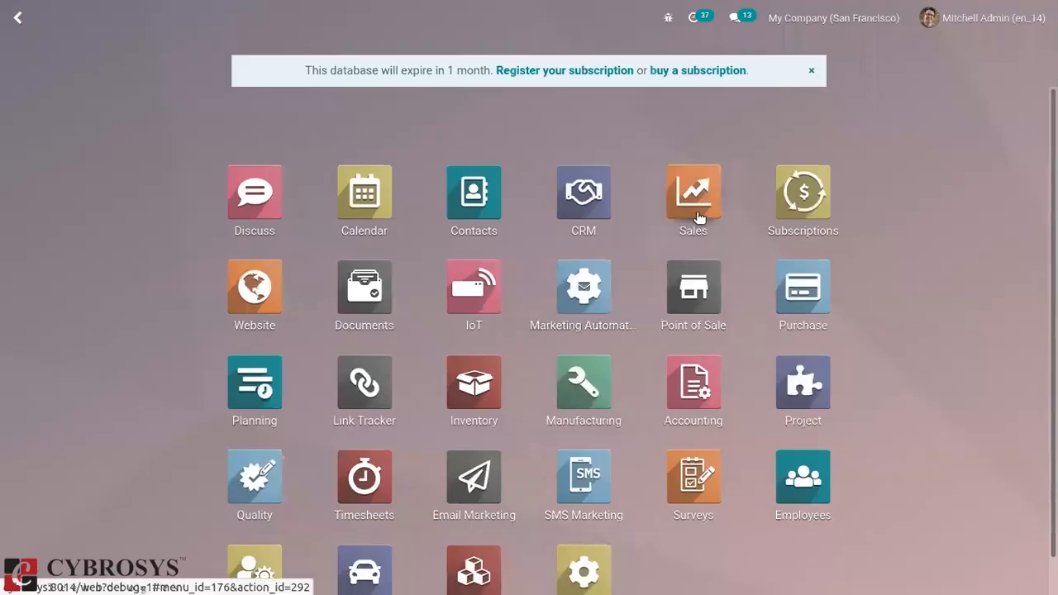
pyautogui.click(697, 207)
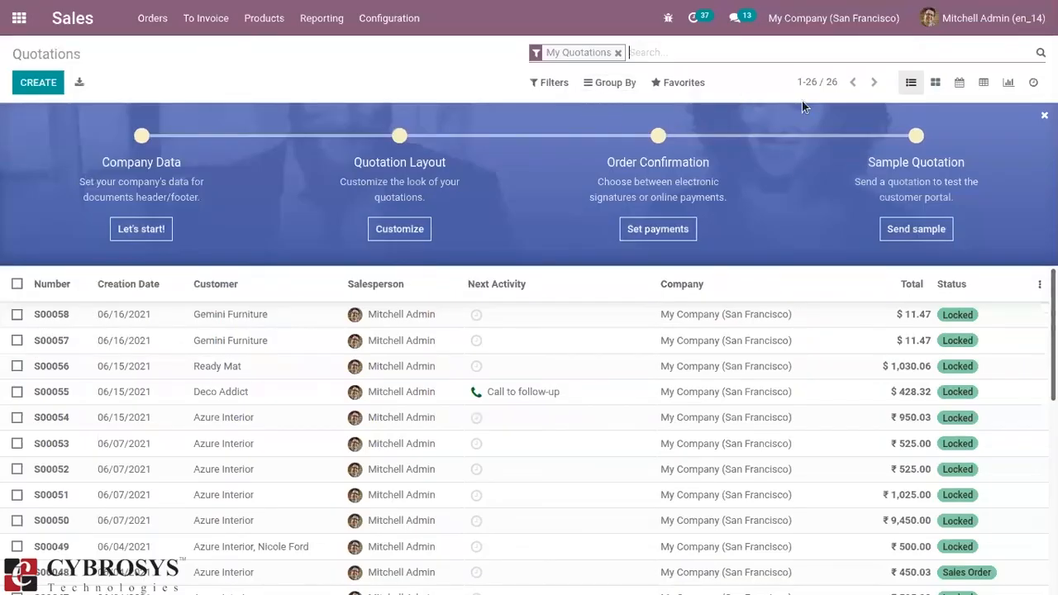
pyautogui.click(144, 33)
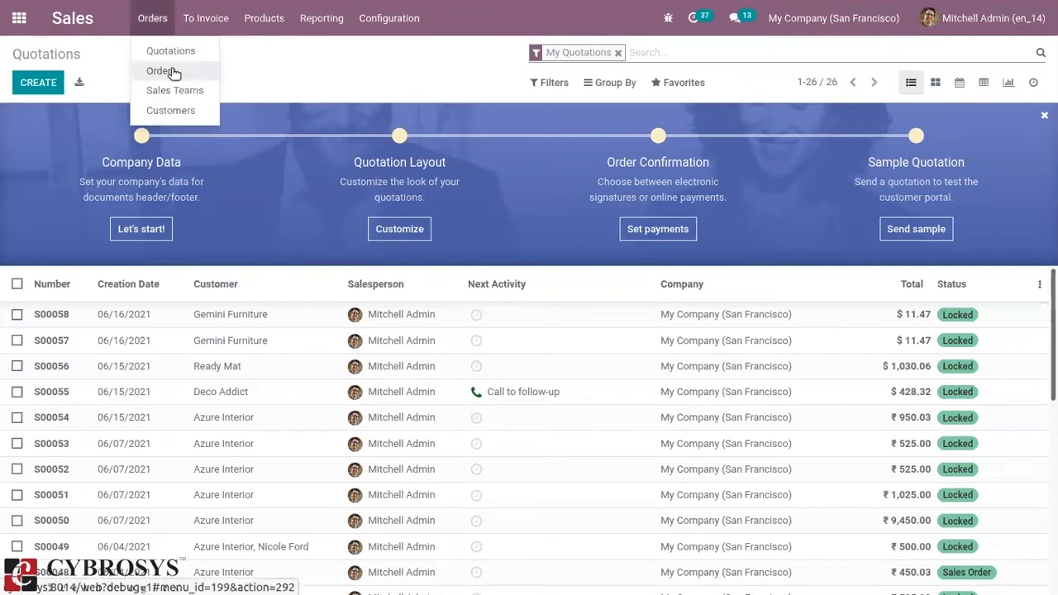
pyautogui.click(172, 71)
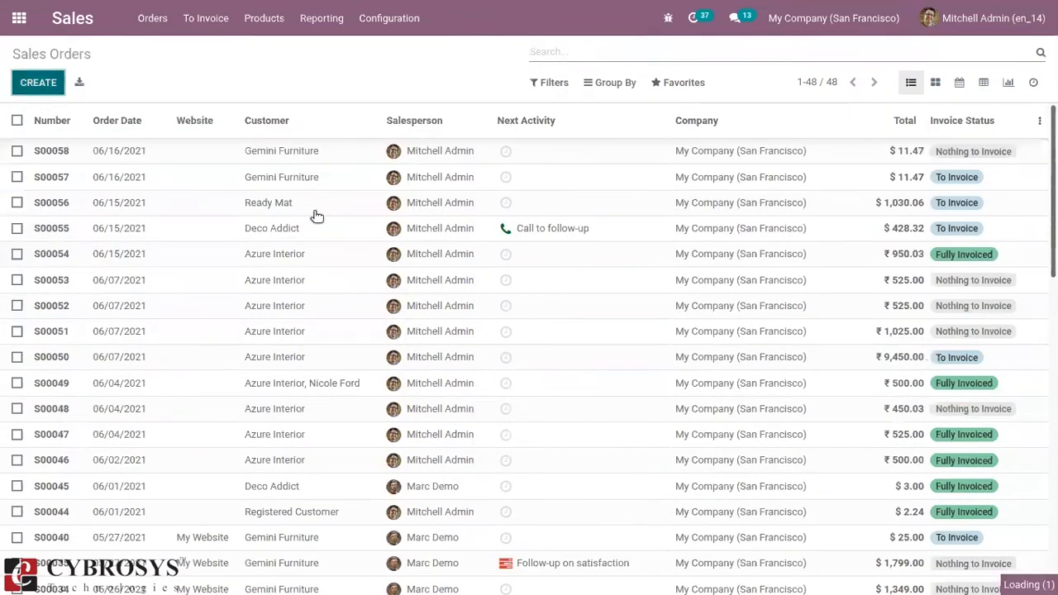
pyautogui.click(250, 261)
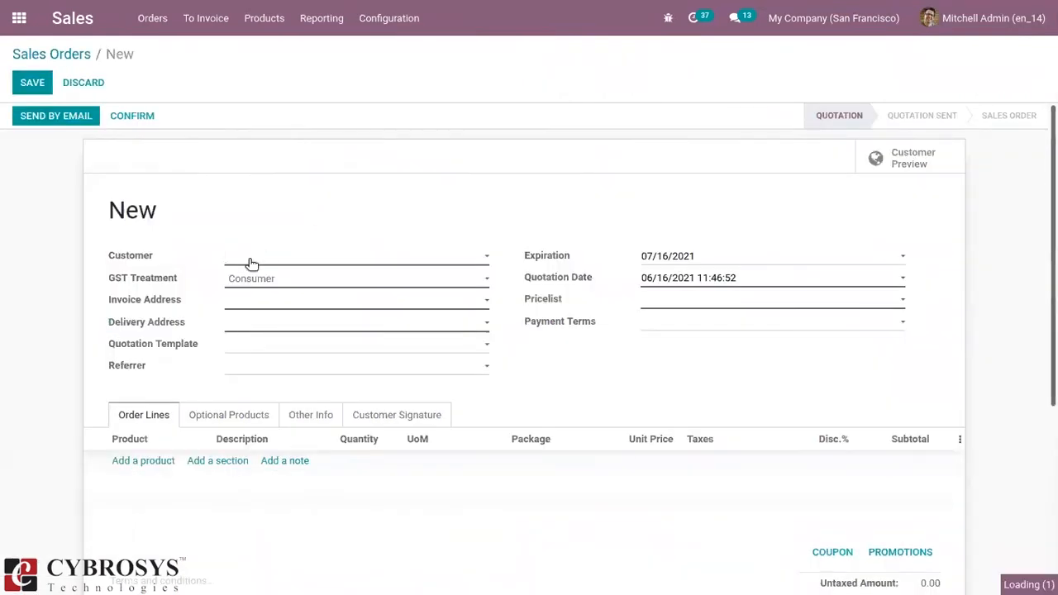
pyautogui.click(286, 322)
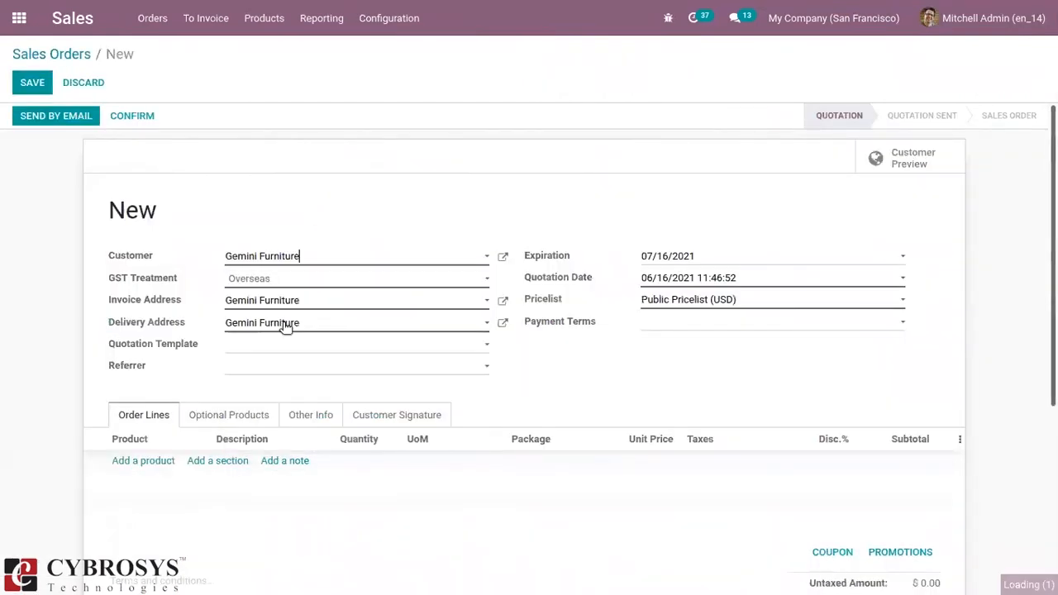
# Step: Add the product [FURN_7800] Desk Combination to the order lines and confirm the sales order
pyautogui.click(149, 461)
pyautogui.write('desk')
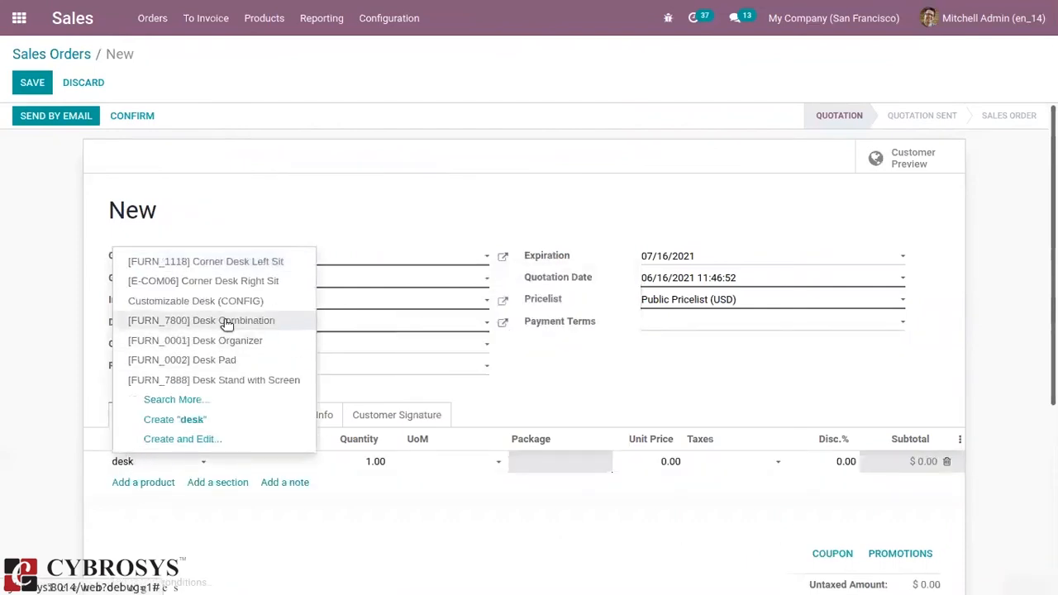
pyautogui.click(224, 319)
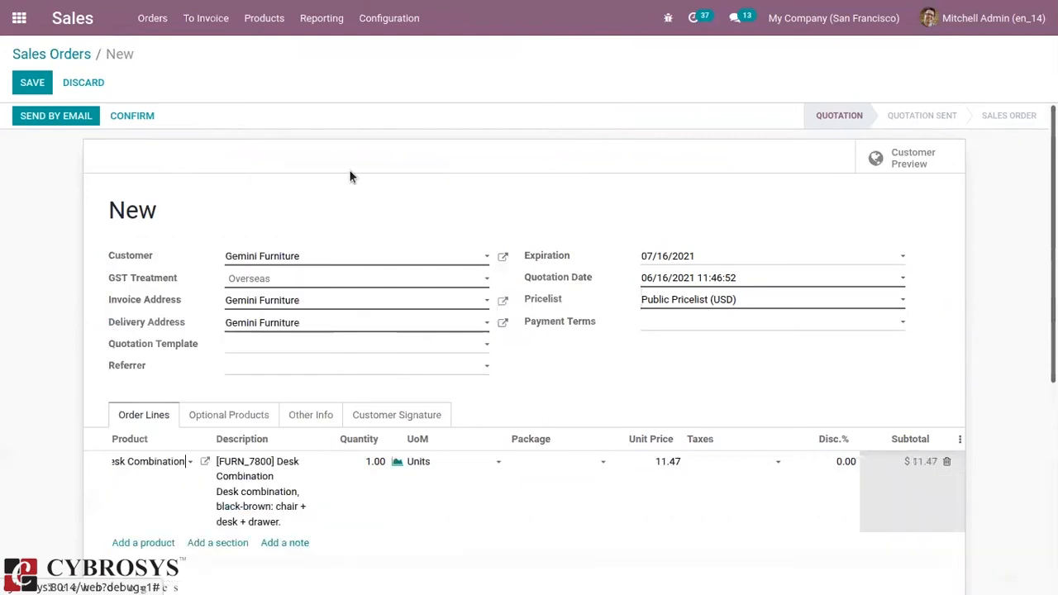
pyautogui.click(120, 116)
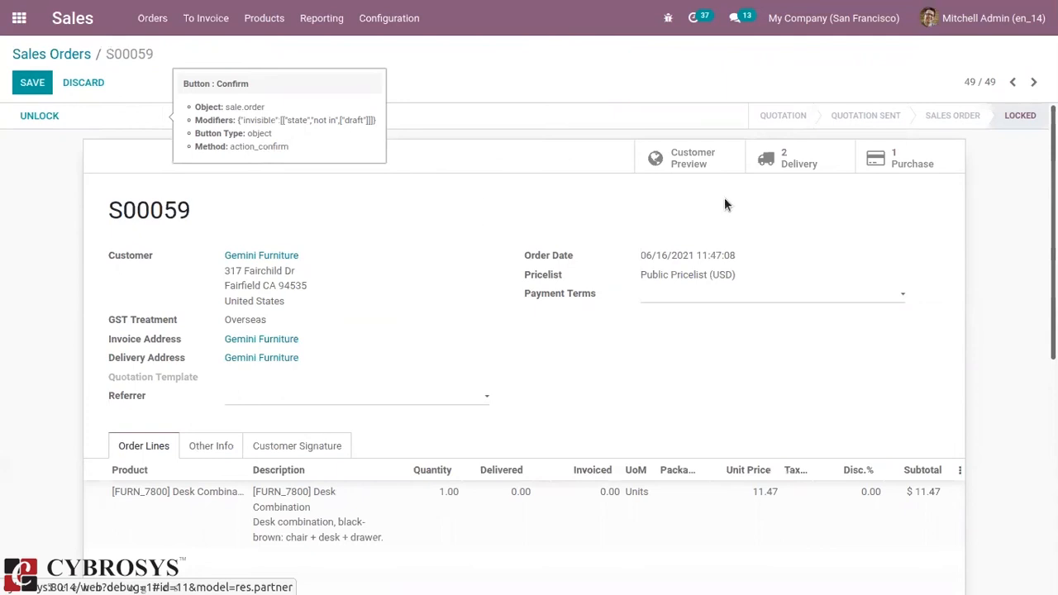
# Step: Check the sales order's linked deliveries, open its linked request for quotation, and try to confirm the order
pyautogui.click(816, 153)
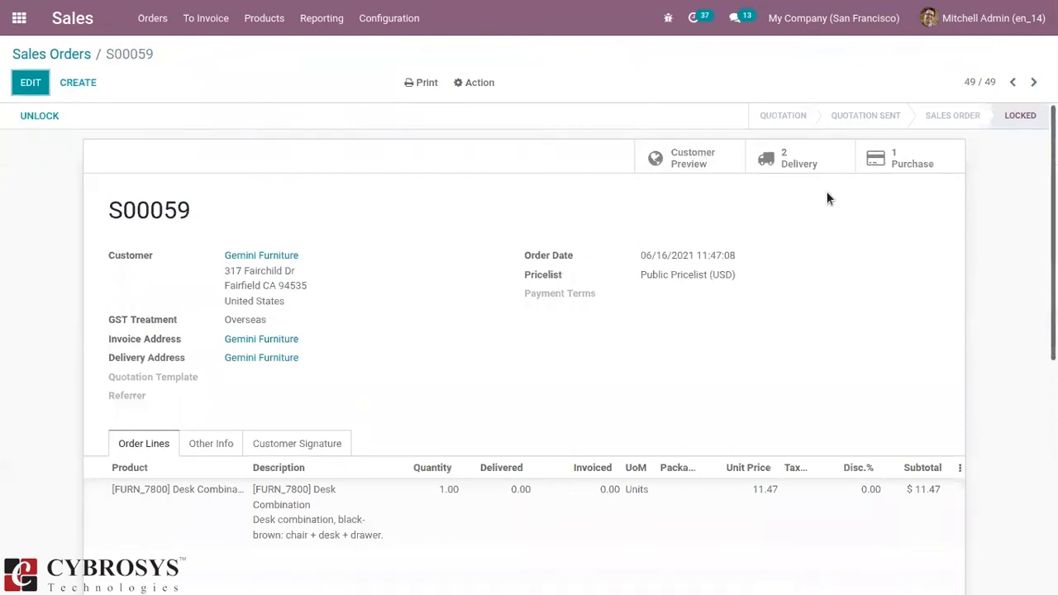
pyautogui.click(913, 163)
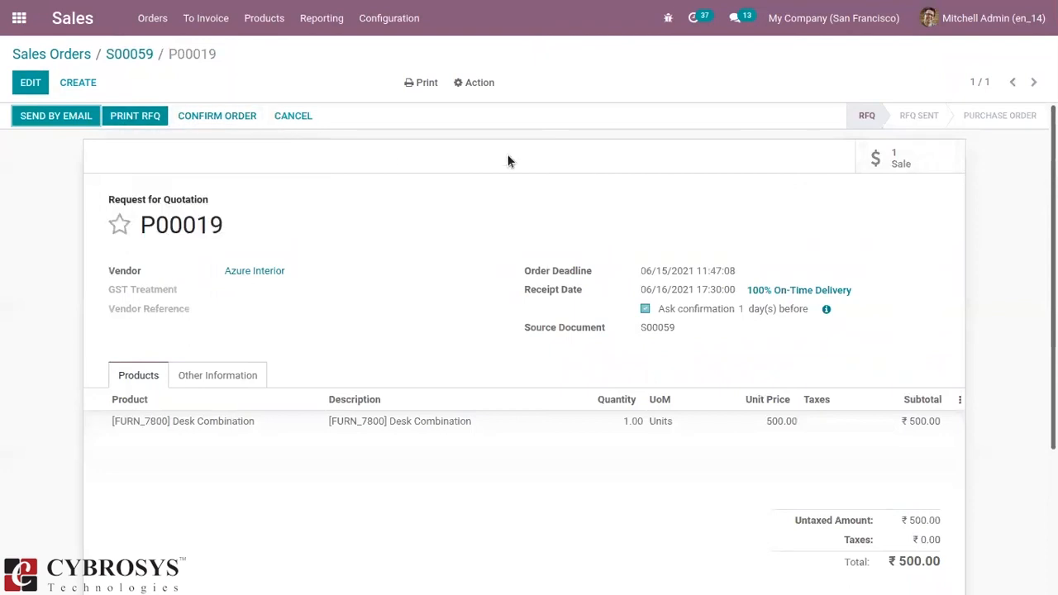
pyautogui.click(200, 111)
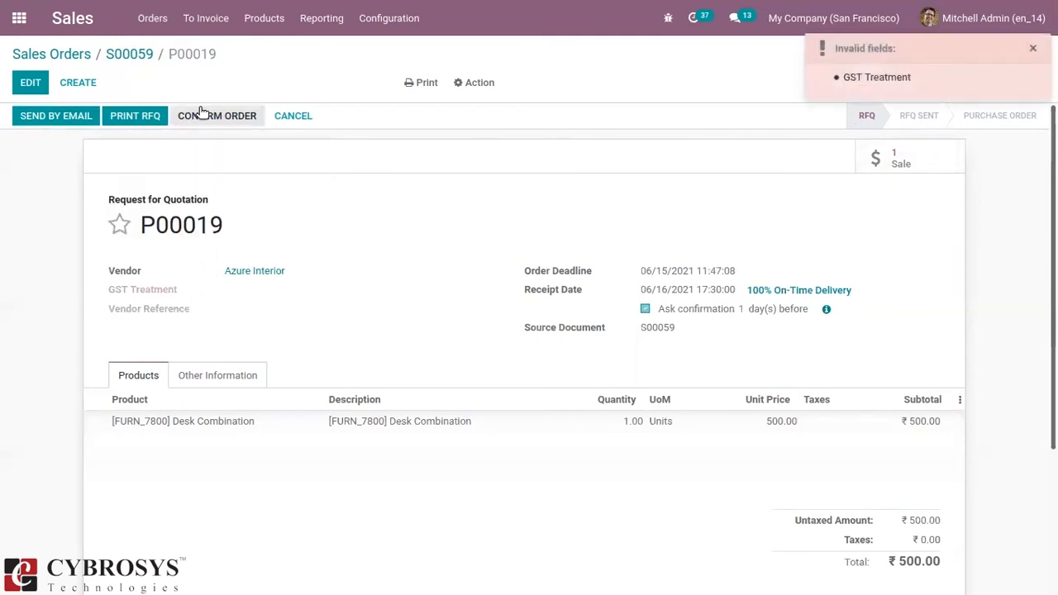
# Step: Set the GST Treatment of the Azure Interior request for quotation to Unregistered Business and confirm the order
pyautogui.click(36, 86)
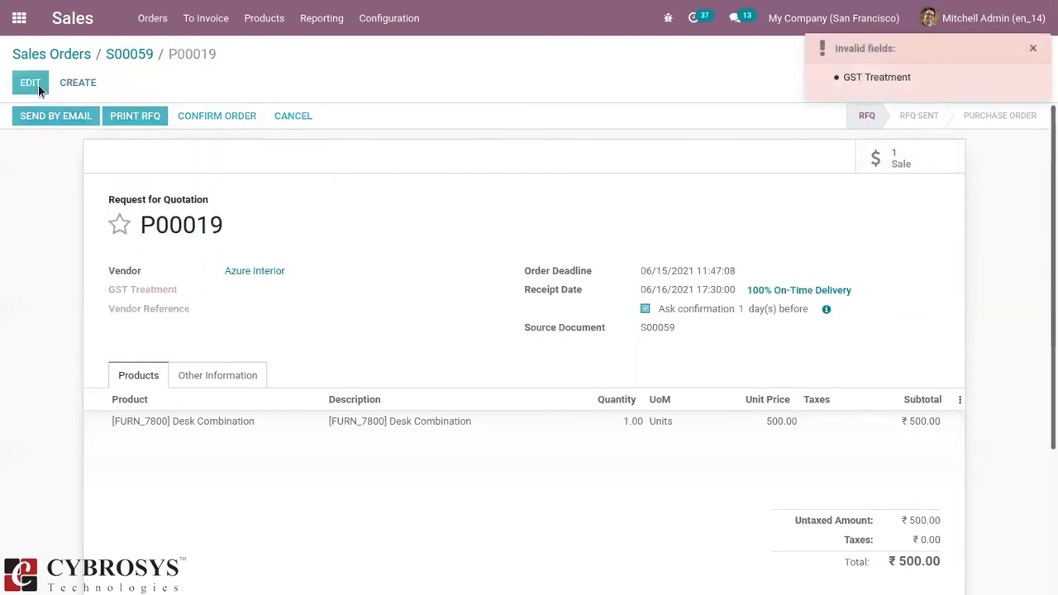
pyautogui.click(257, 296)
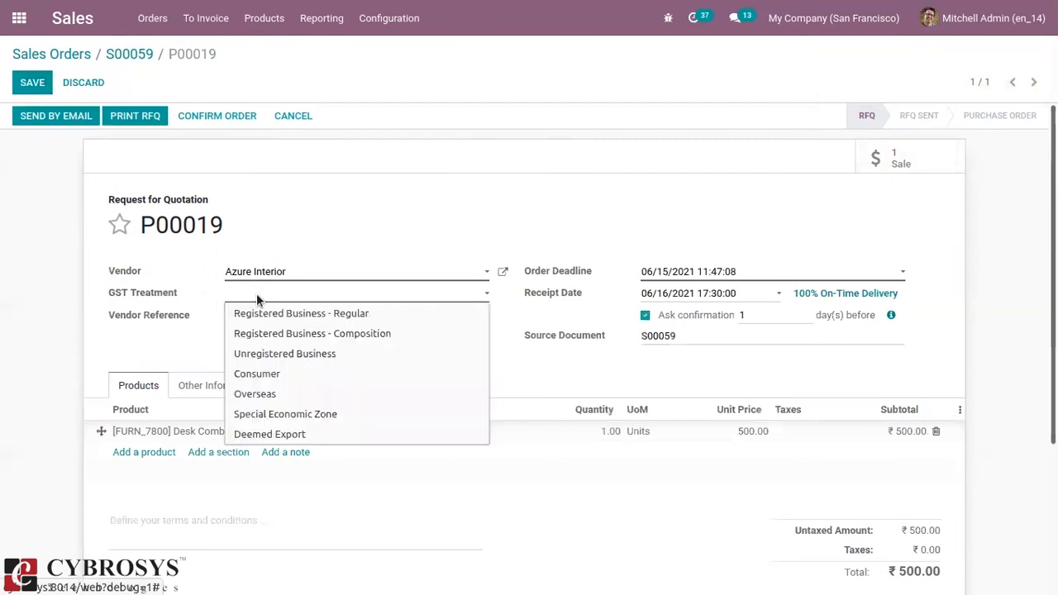
pyautogui.click(281, 354)
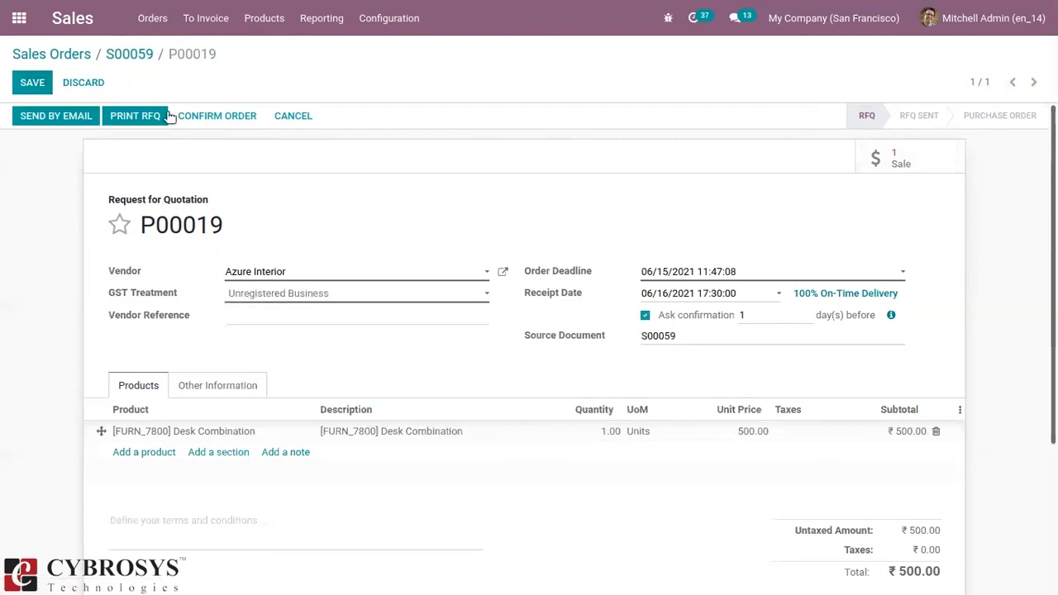
pyautogui.click(224, 115)
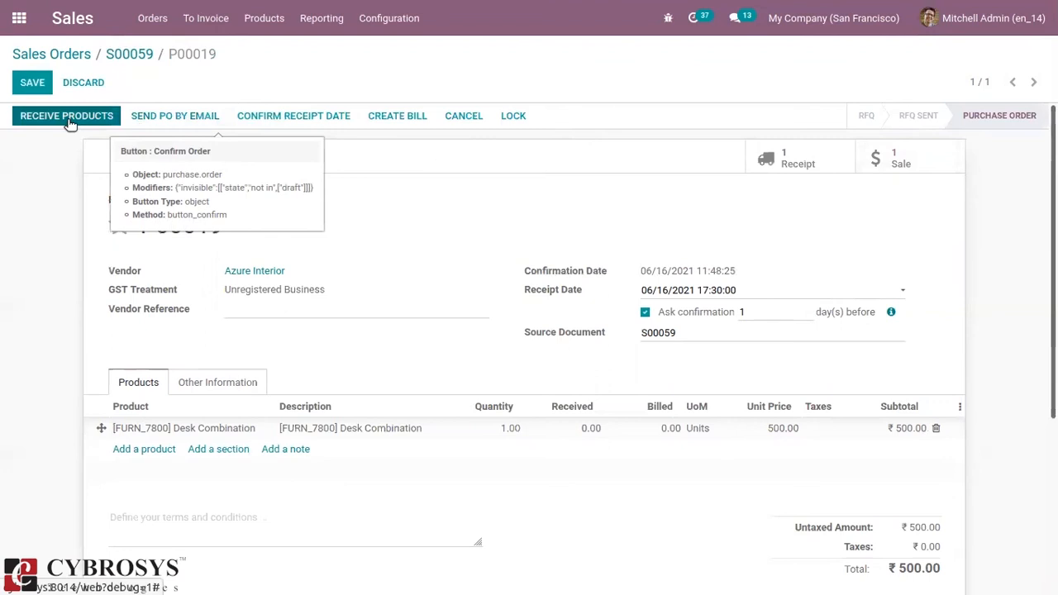
# Step: Receive the purchased Desk Combination into WH/Input and validate the receipt as an immediate transfer of all quantities
pyautogui.click(68, 119)
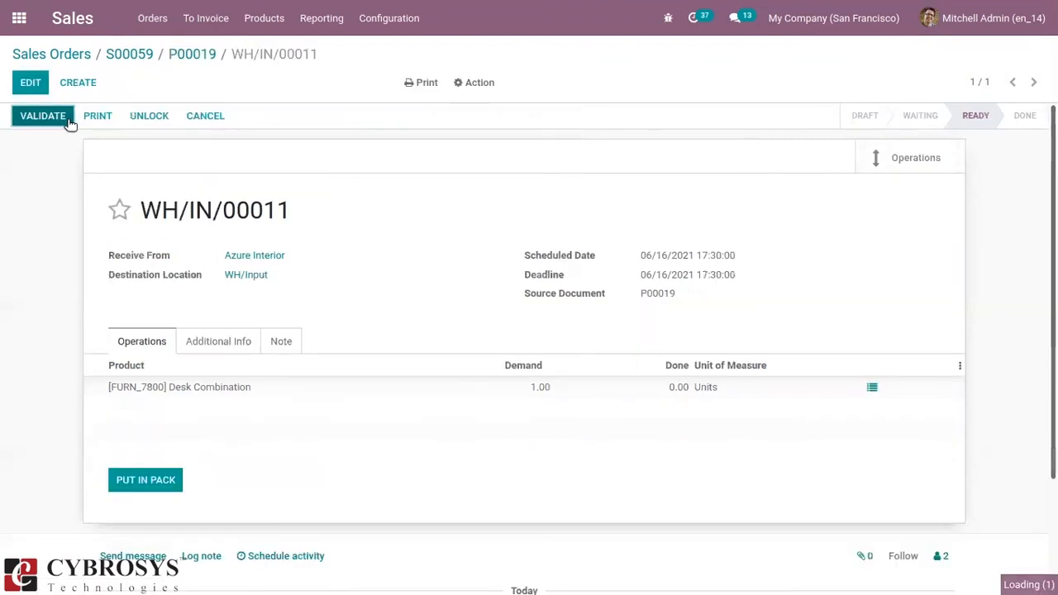
pyautogui.click(68, 119)
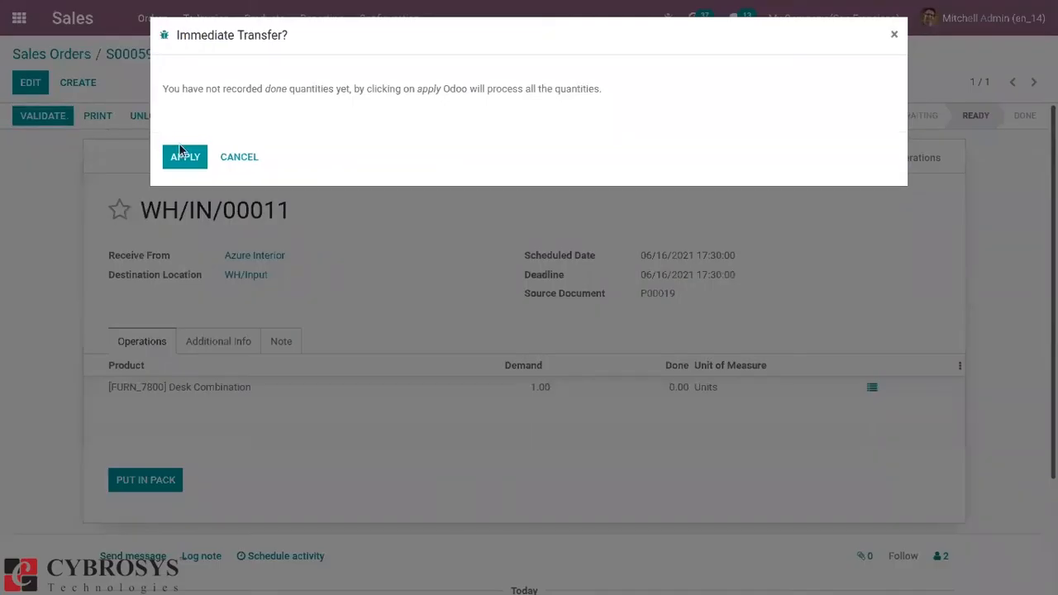
pyautogui.click(186, 156)
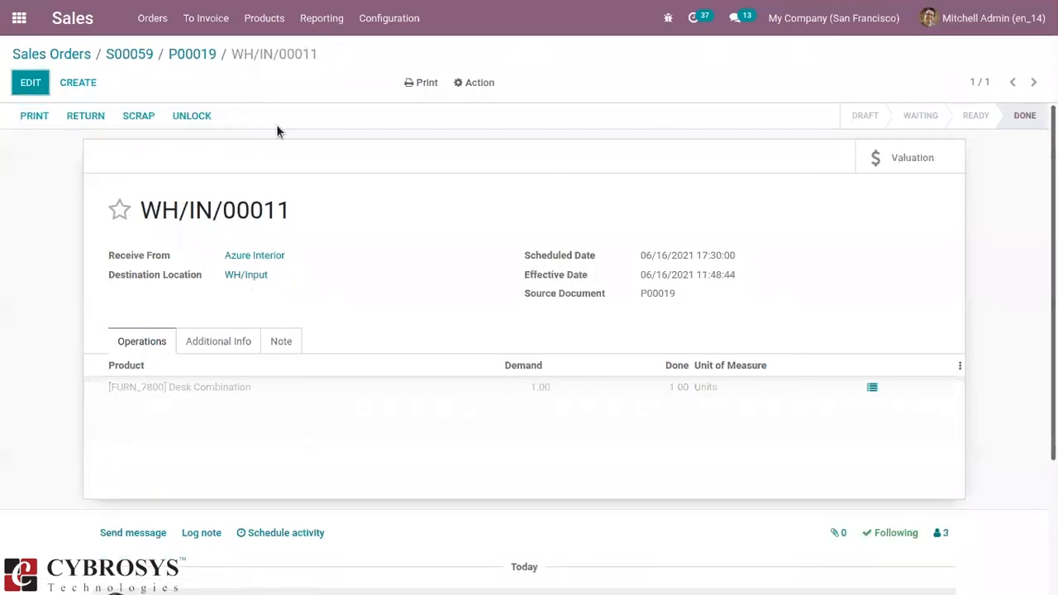
# Step: Return to the sales order's transfers and validate the internal transfer from WH/Input to WH/Output, processing all quantities
pyautogui.click(195, 54)
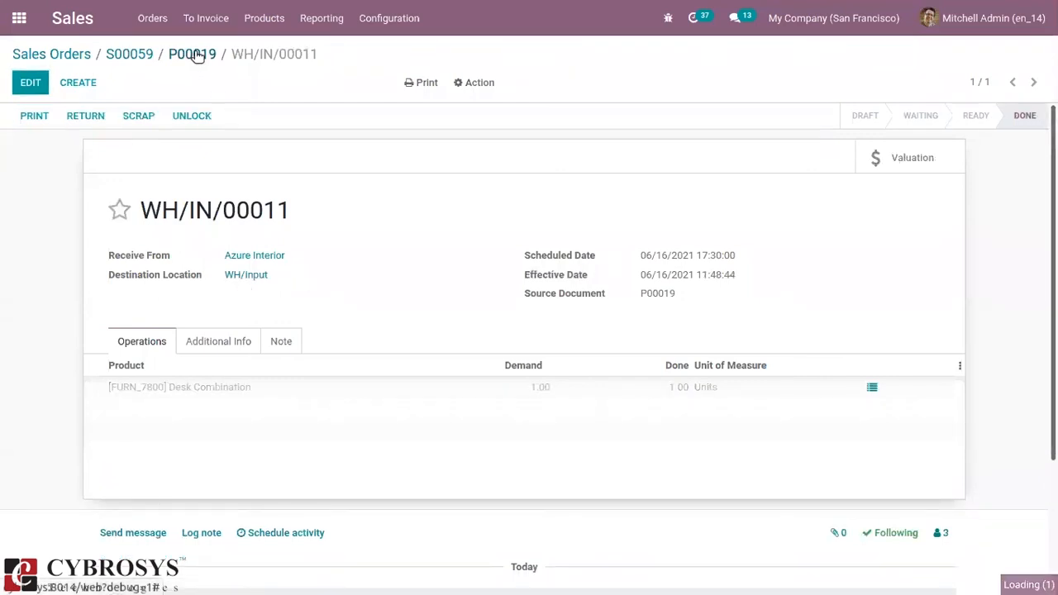
pyautogui.click(129, 54)
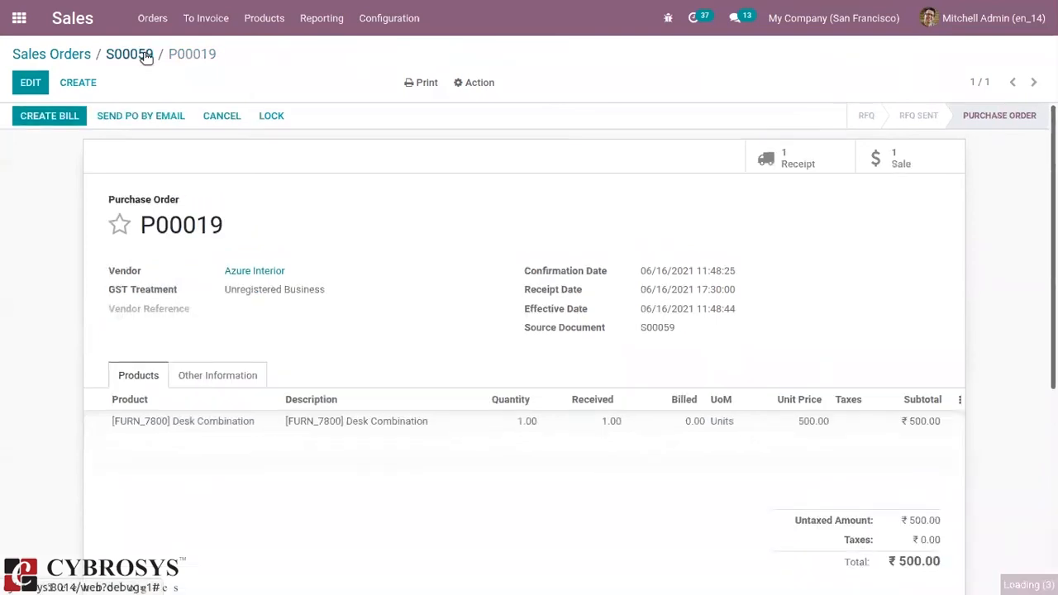
pyautogui.click(792, 155)
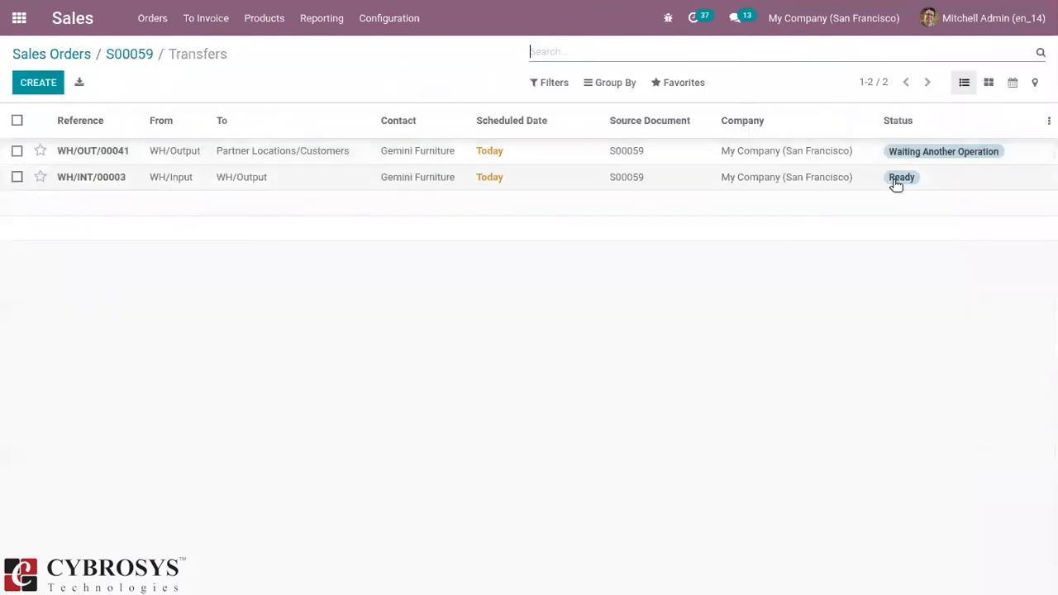
pyautogui.click(169, 185)
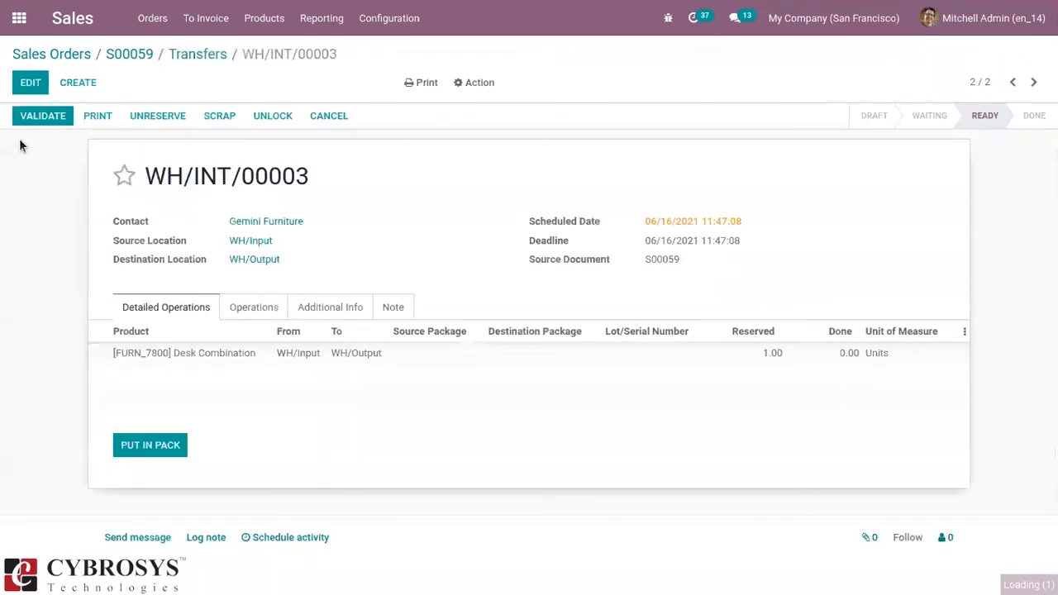
pyautogui.click(65, 114)
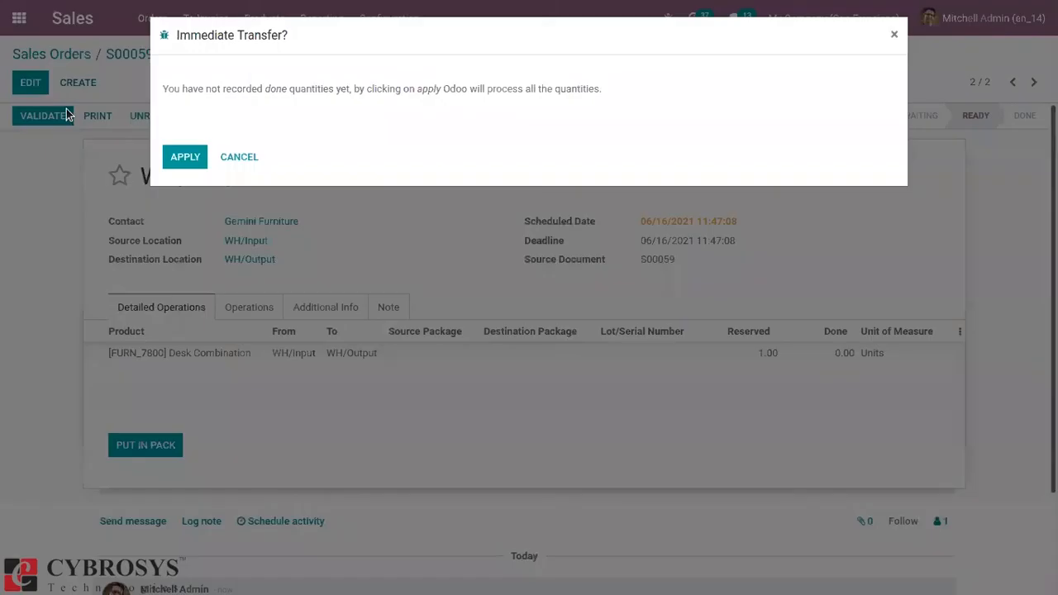
pyautogui.click(182, 152)
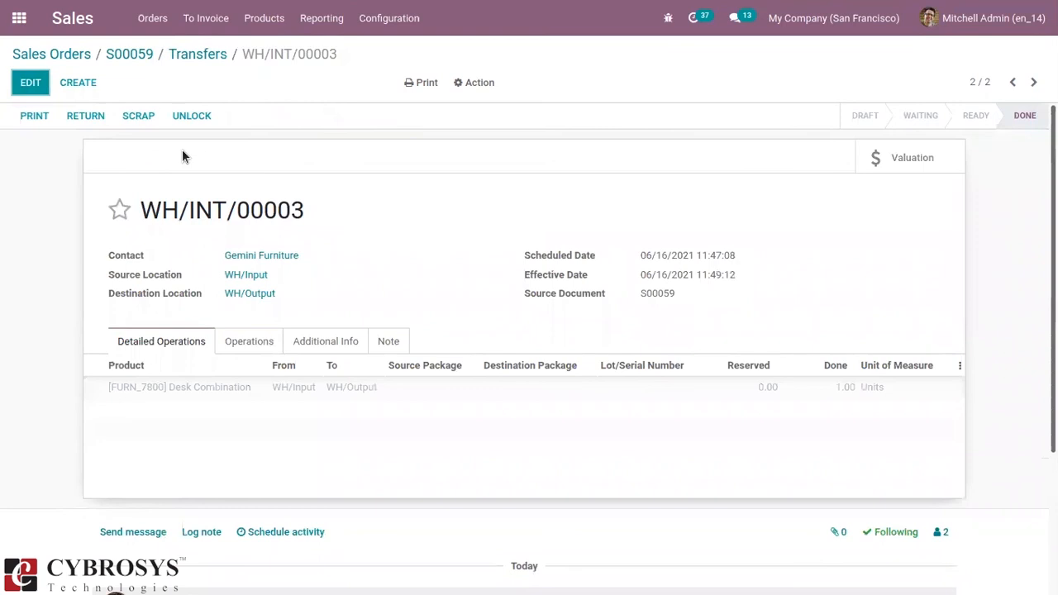
# Step: Open the delivery from WH/Output to the customer in the transfers list and validate it, processing all quantities
pyautogui.click(198, 54)
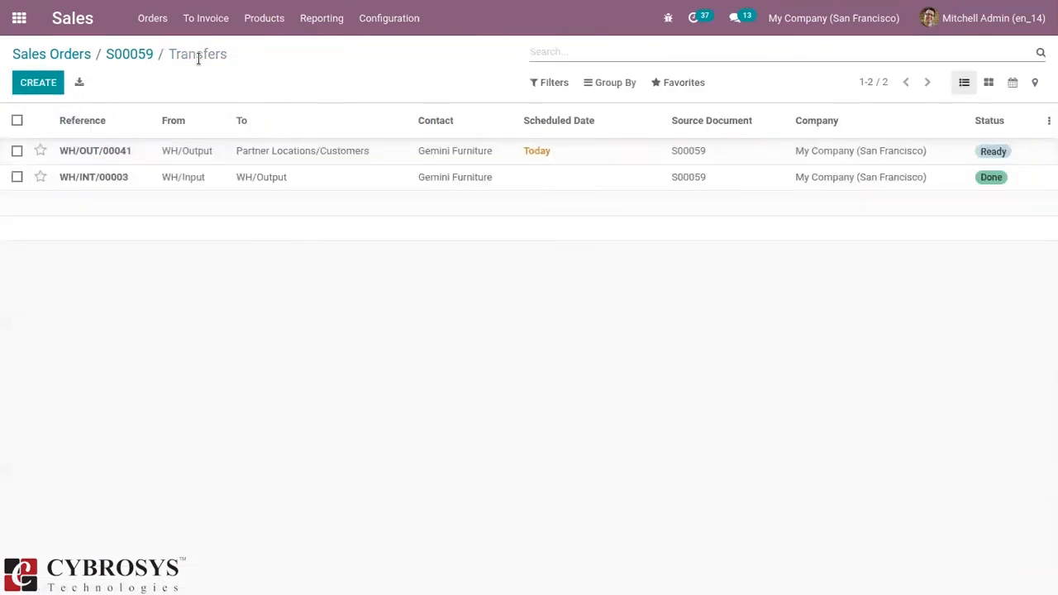
pyautogui.click(205, 155)
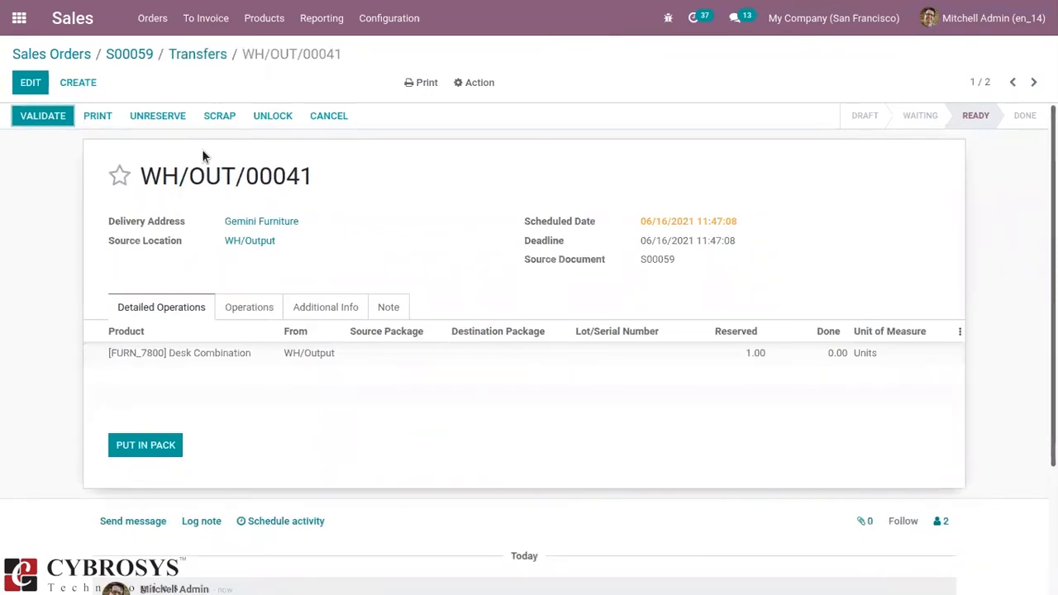
pyautogui.click(44, 115)
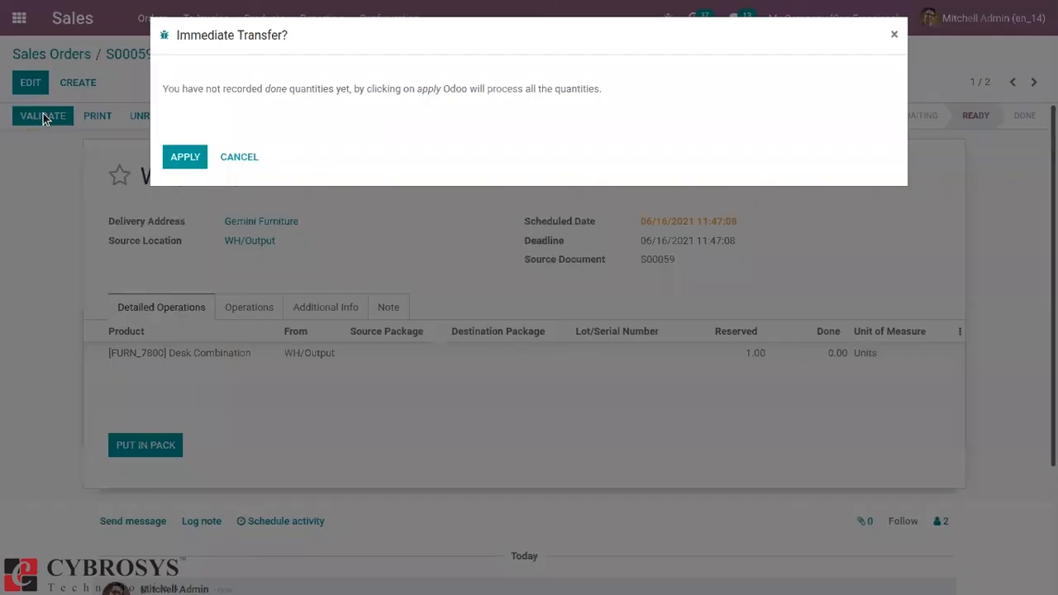
pyautogui.click(193, 160)
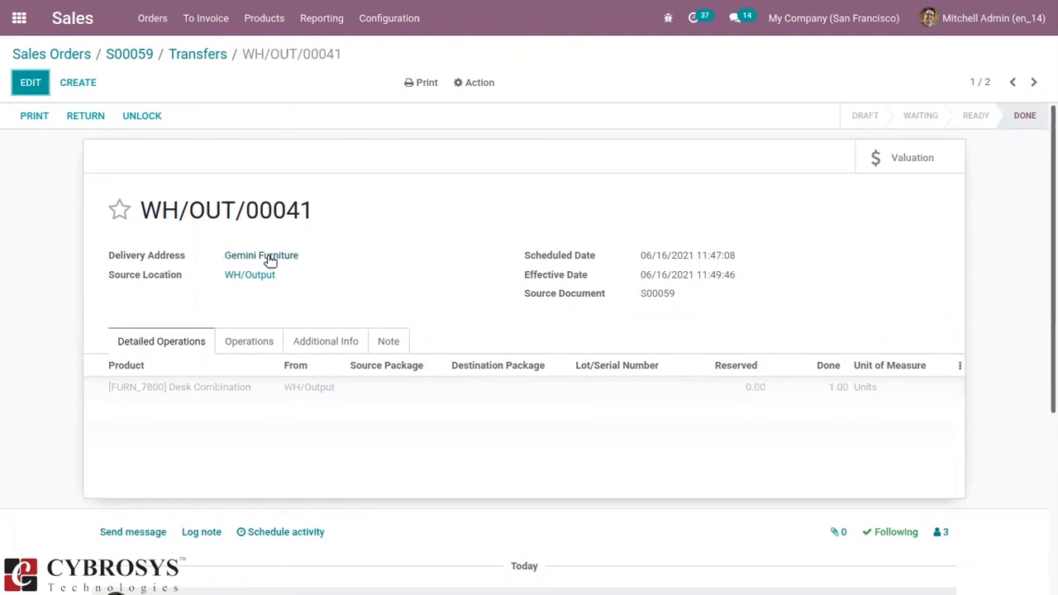
# Step: Switch to the Inventory app and open the Product Moves report
pyautogui.click(317, 28)
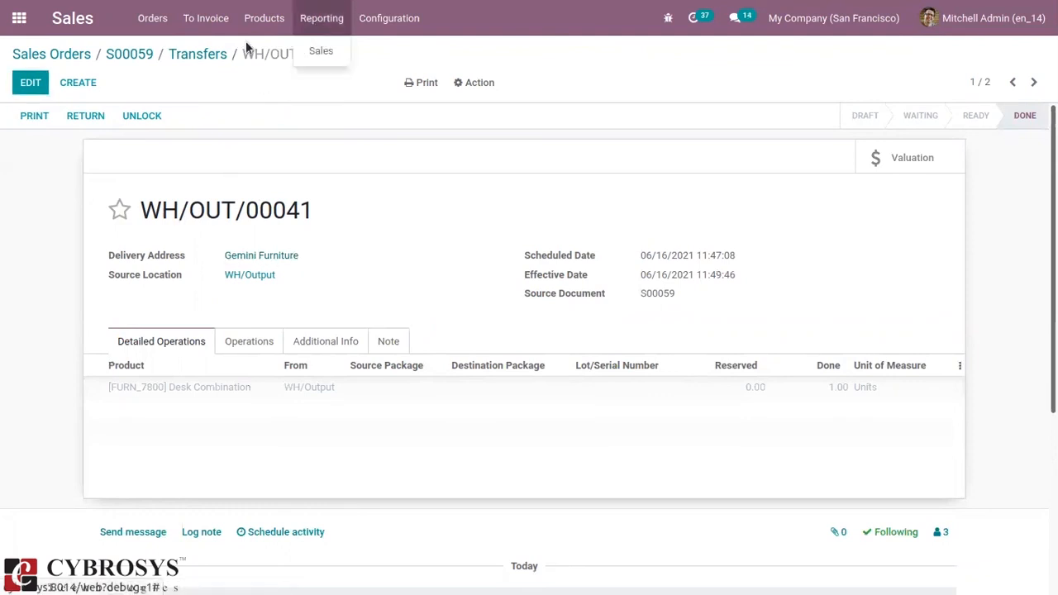
pyautogui.click(313, 102)
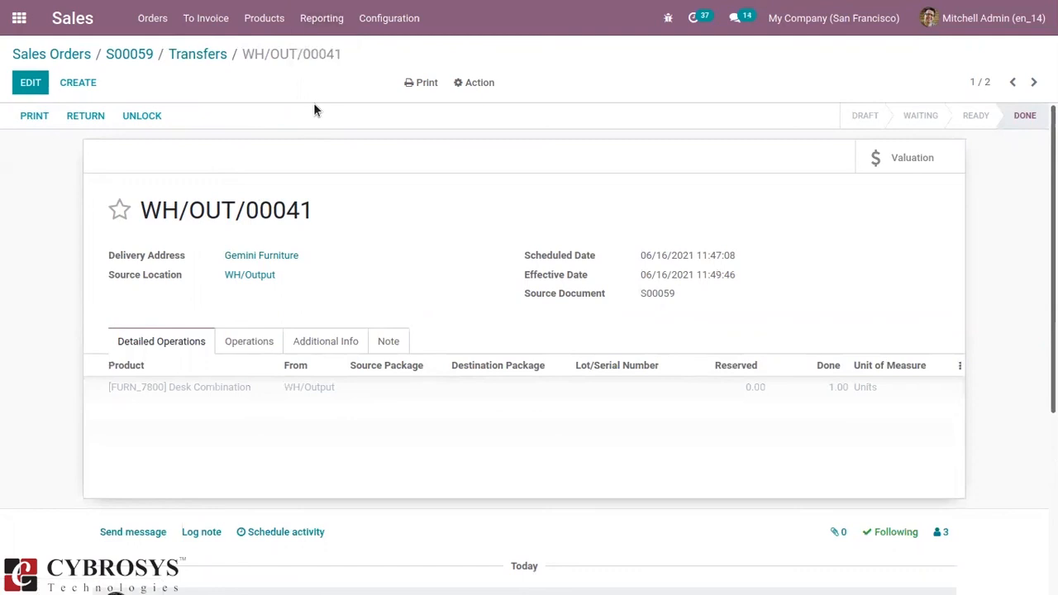
pyautogui.click(19, 17)
pyautogui.click(470, 376)
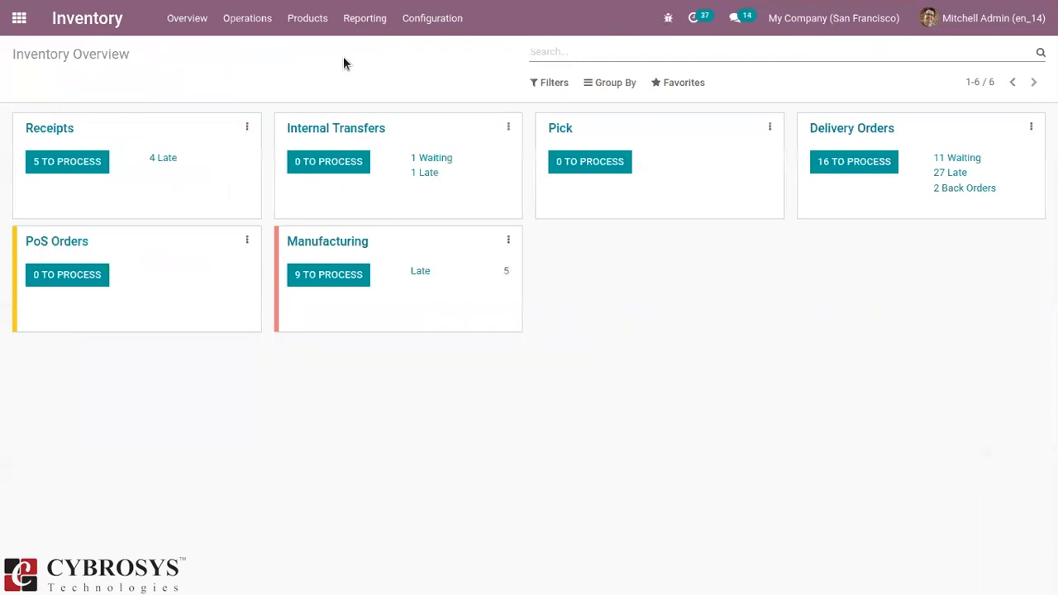
pyautogui.click(365, 17)
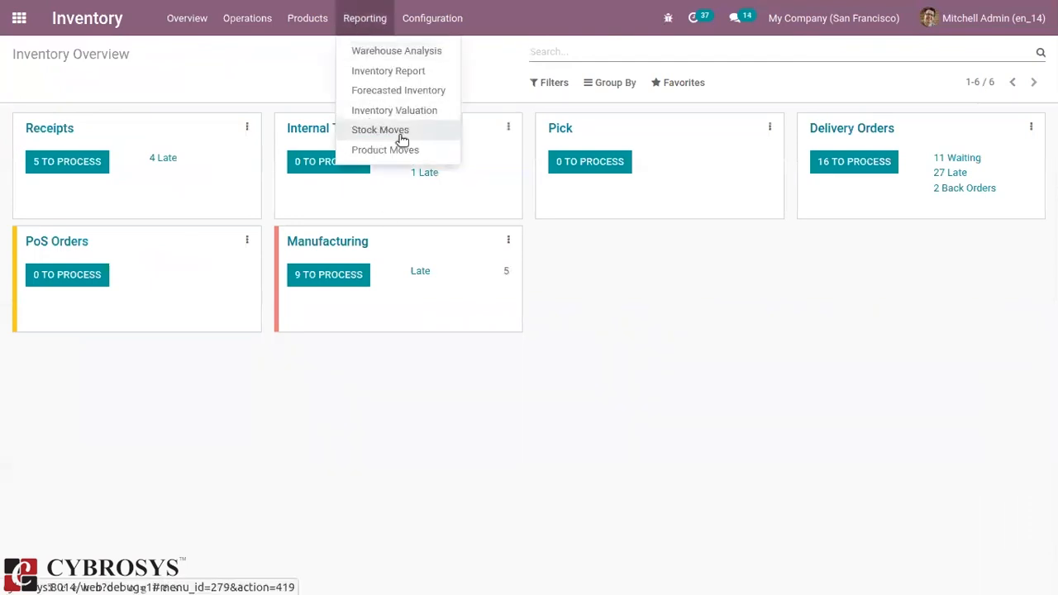
pyautogui.click(423, 152)
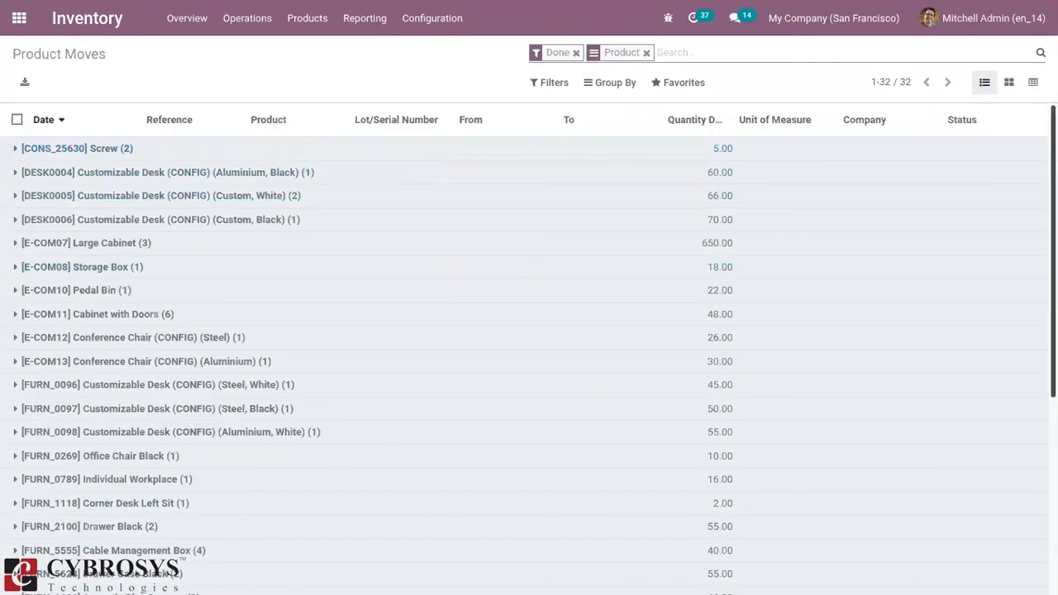
# Step: Expand the [FURN_7800] Desk Combination group and examine the source and destination locations of its stock moves
pyautogui.scroll(-4, 529, 347)
pyautogui.moveTo(1053, 450); pyautogui.dragTo(1053, 451)
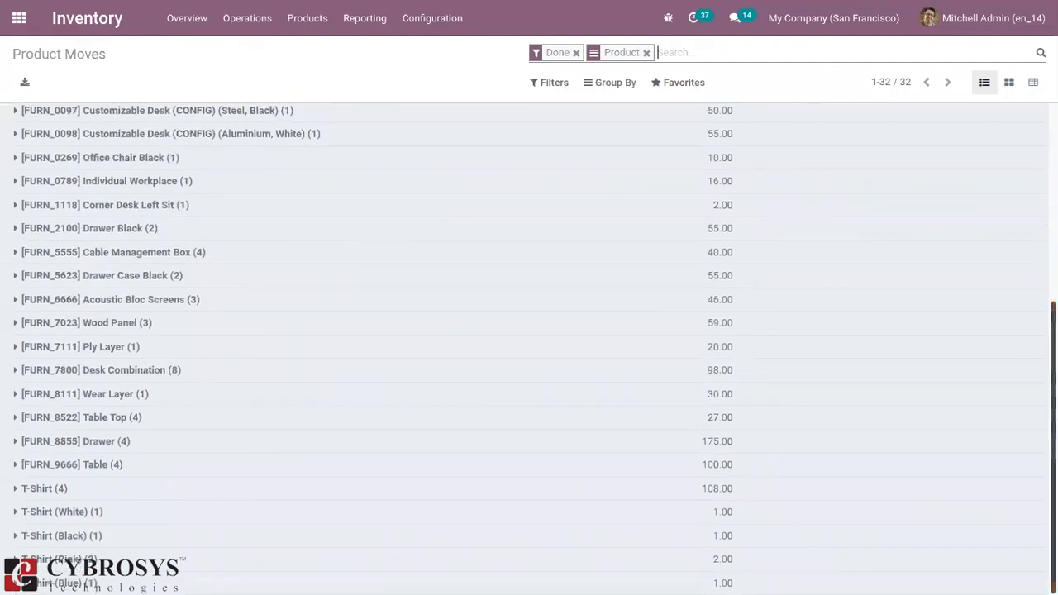
pyautogui.scroll(1, 529, 347)
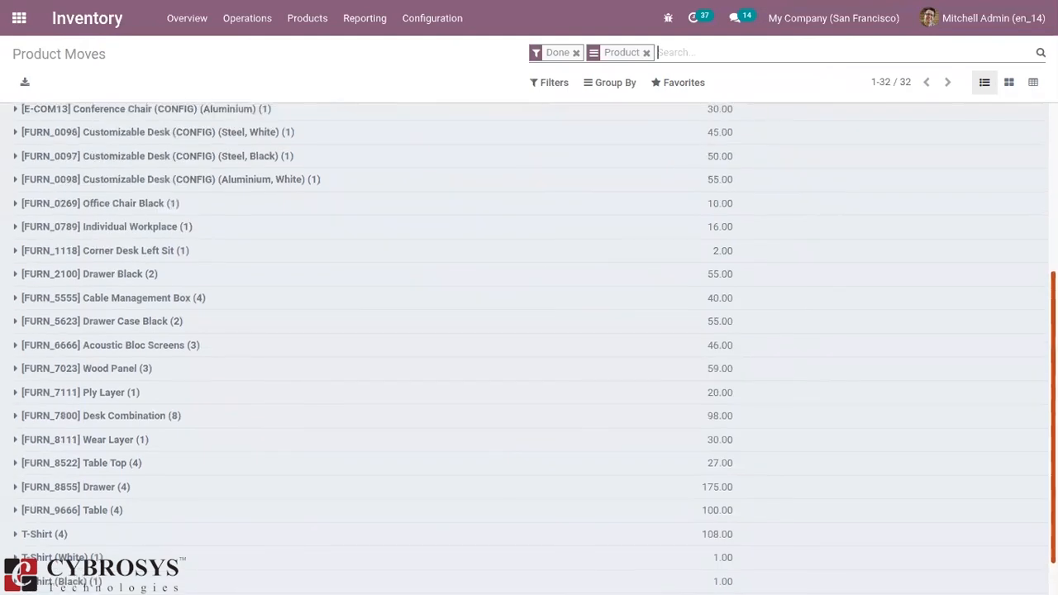
pyautogui.click(16, 420)
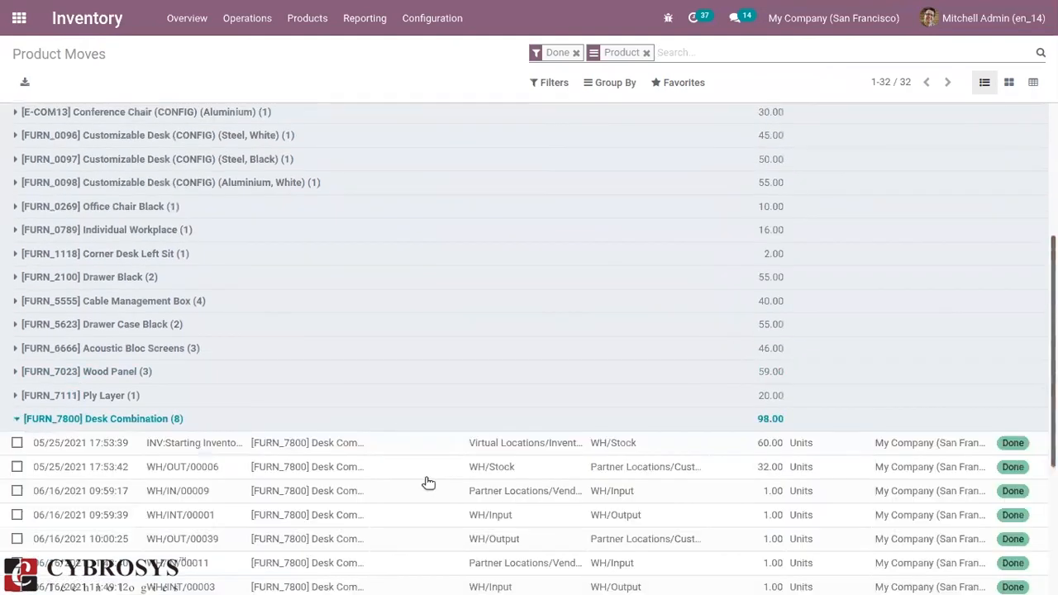
pyautogui.scroll(-2, 496, 463)
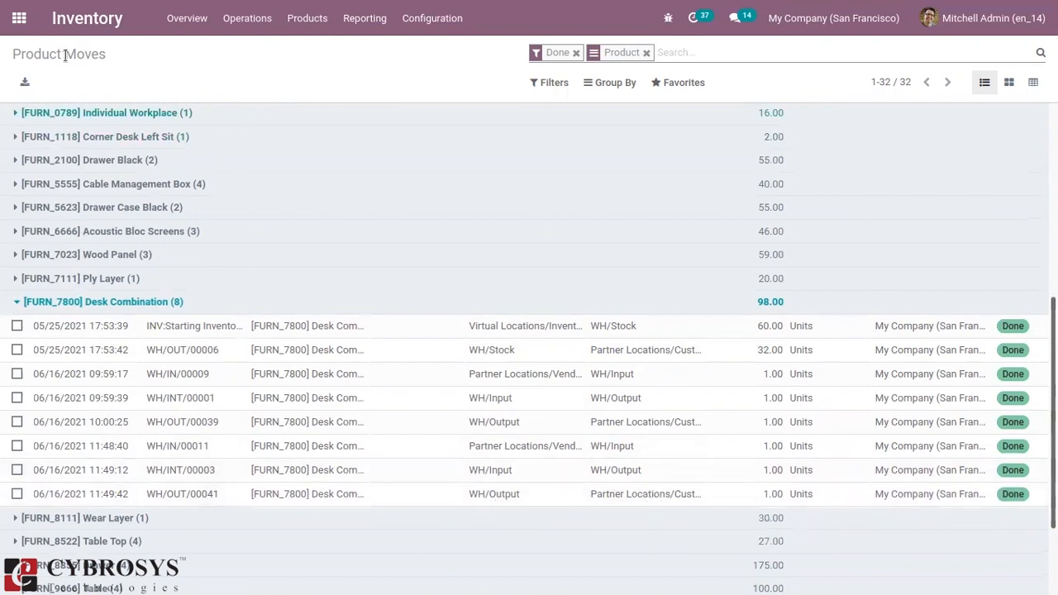
pyautogui.click(20, 23)
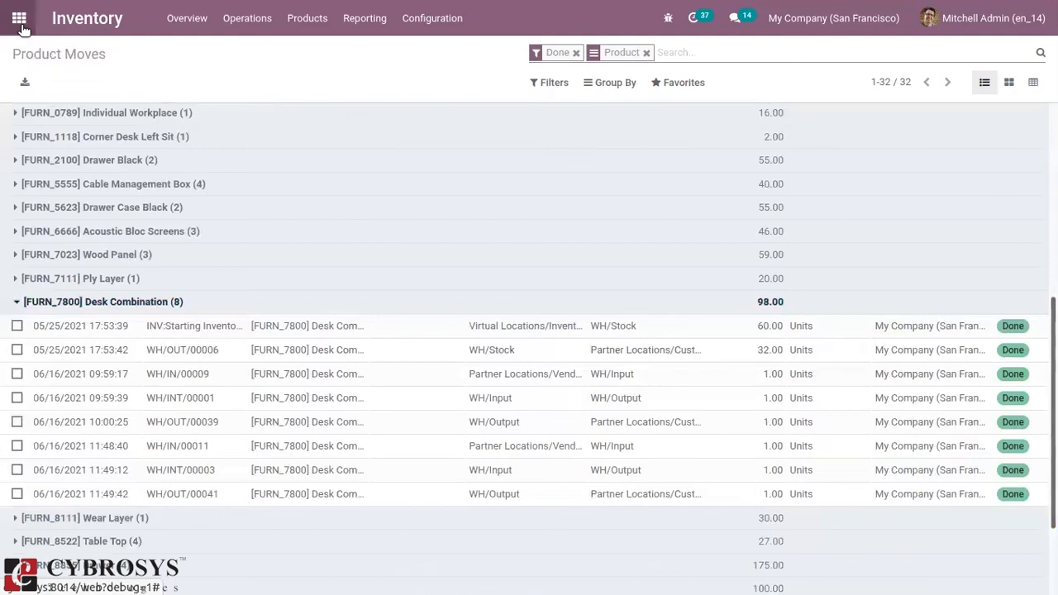